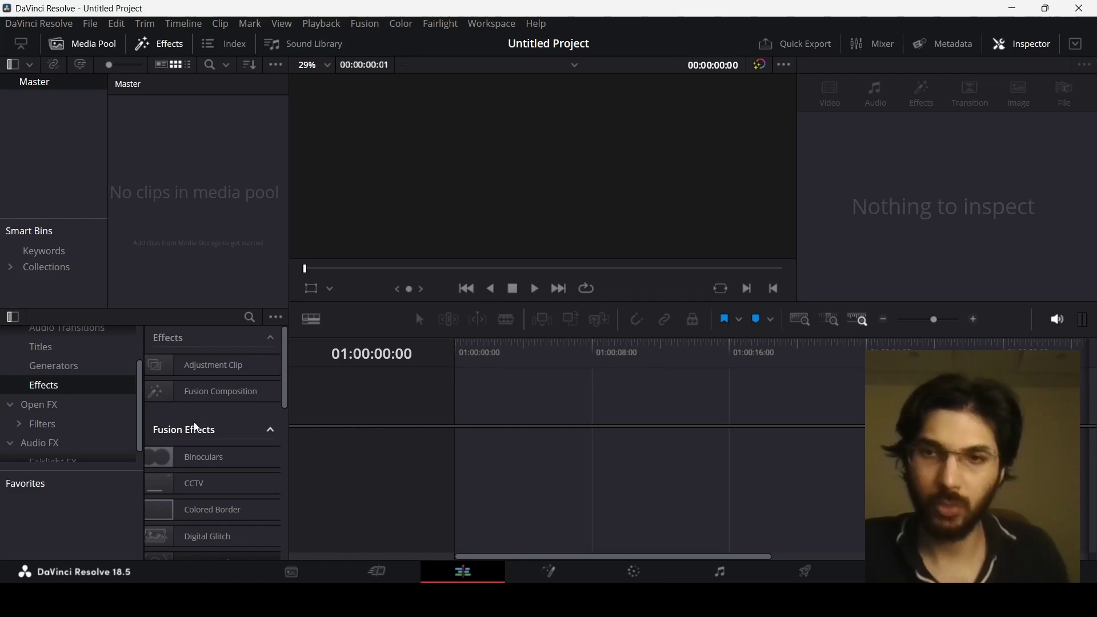
# - Put a Fusion Composition clip on the timeline and open it on the Fusion page
pyautogui.moveTo(211, 399); pyautogui.dragTo(460, 451)
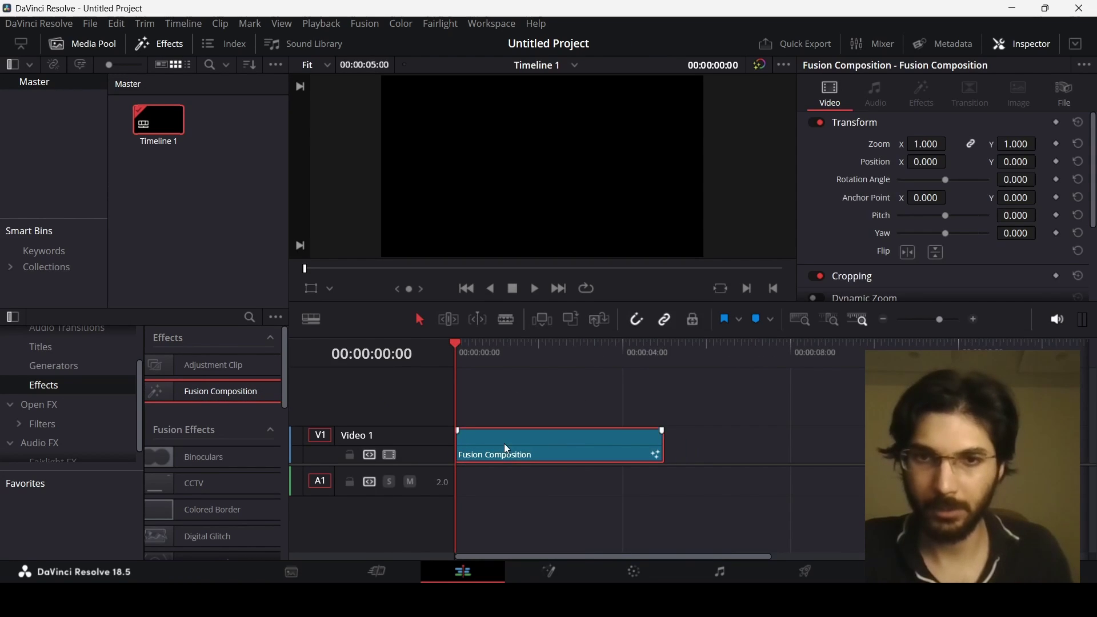
pyautogui.click(563, 579)
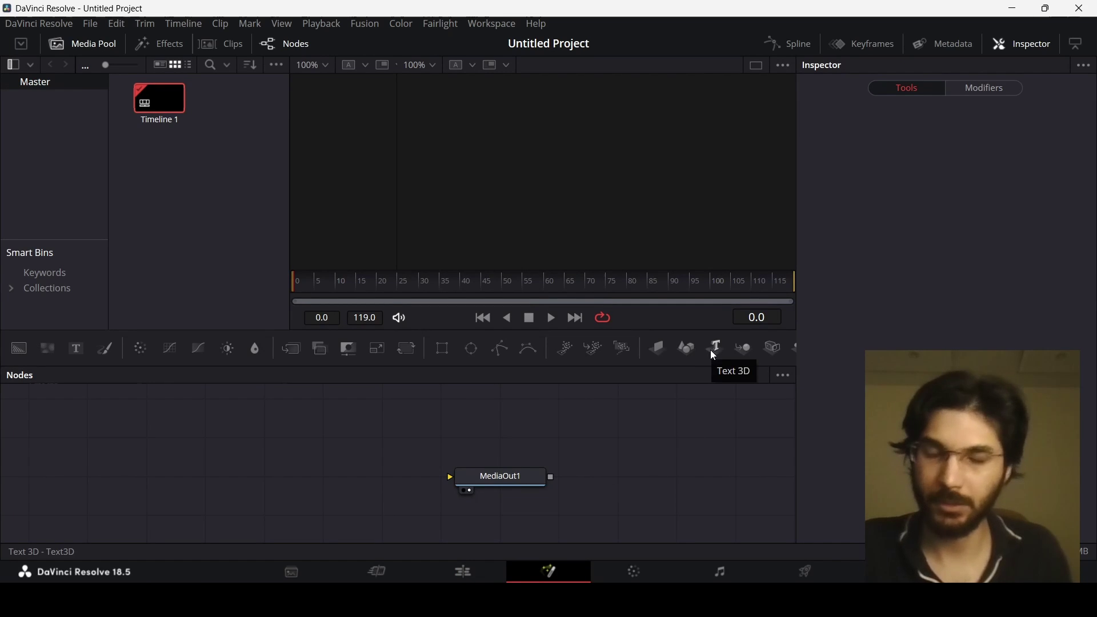
# - Add a Text3D1 node beside MediaOut1, reselect it, and bring up Select Tool
pyautogui.moveTo(714, 350); pyautogui.dragTo(495, 479)
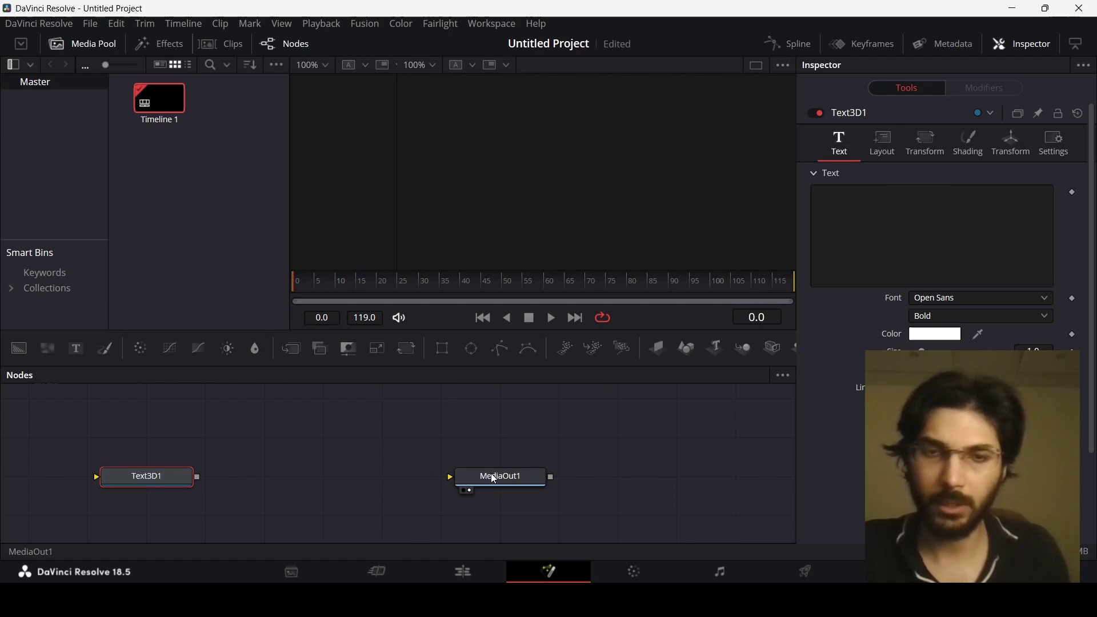
pyautogui.click(495, 478)
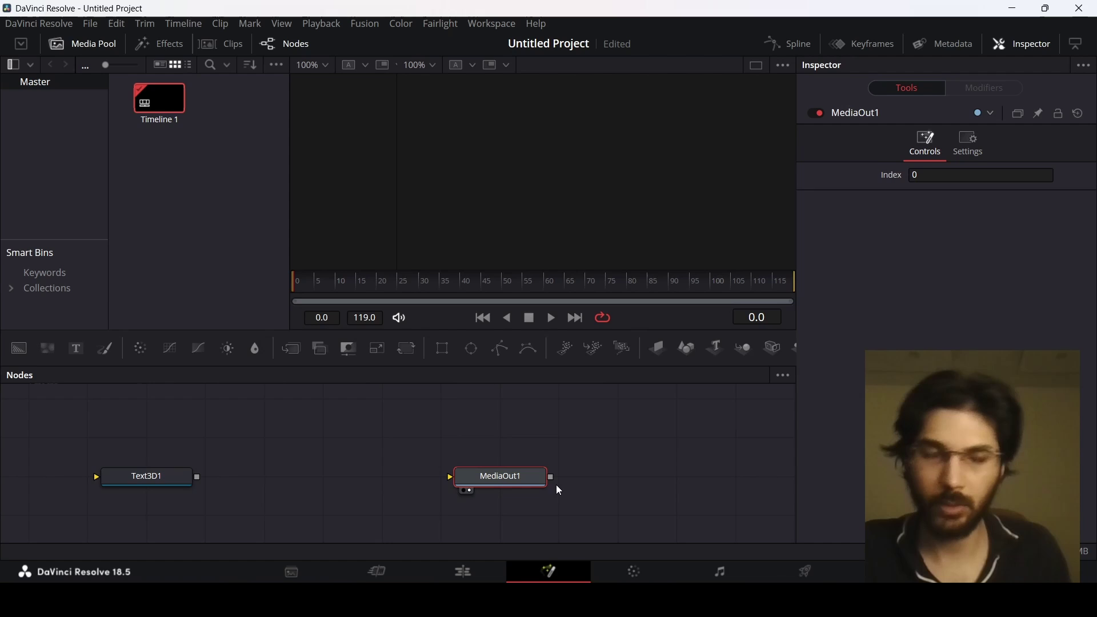
pyautogui.click(163, 487)
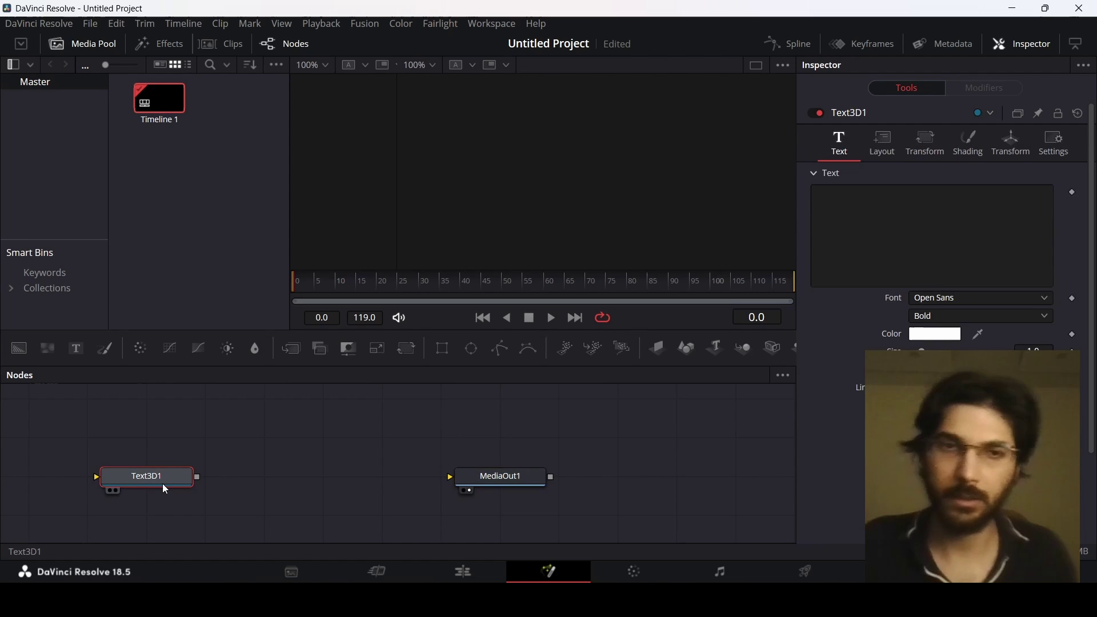
pyautogui.hotkey('shift', 'space')
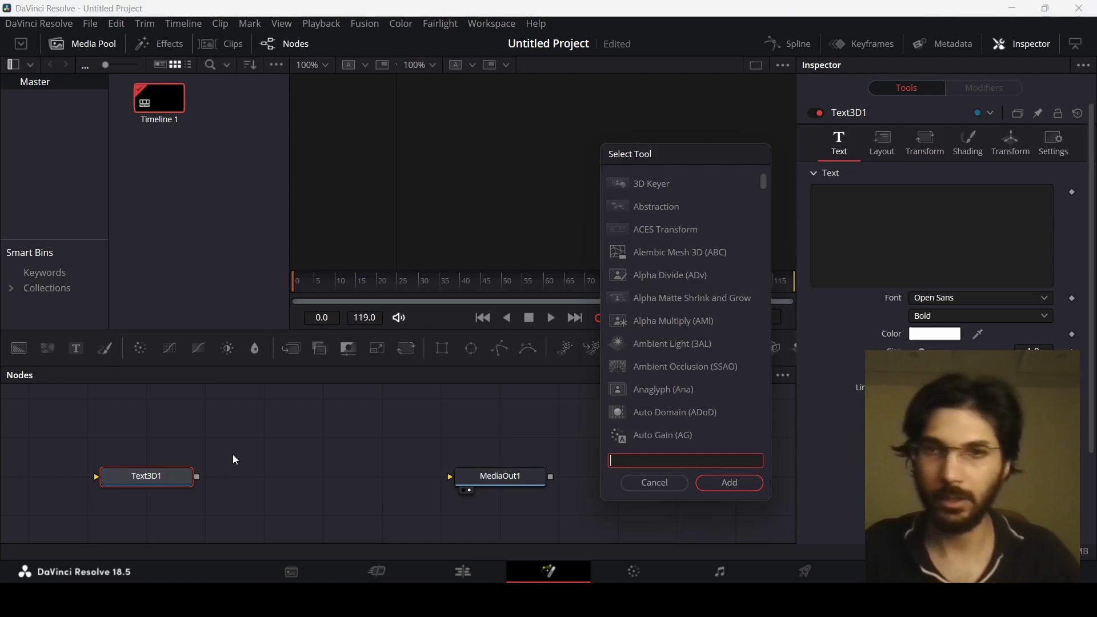
# - Add a Renderer 3D node after Text3D1 and connect its output to MediaOut1
pyautogui.write('re')
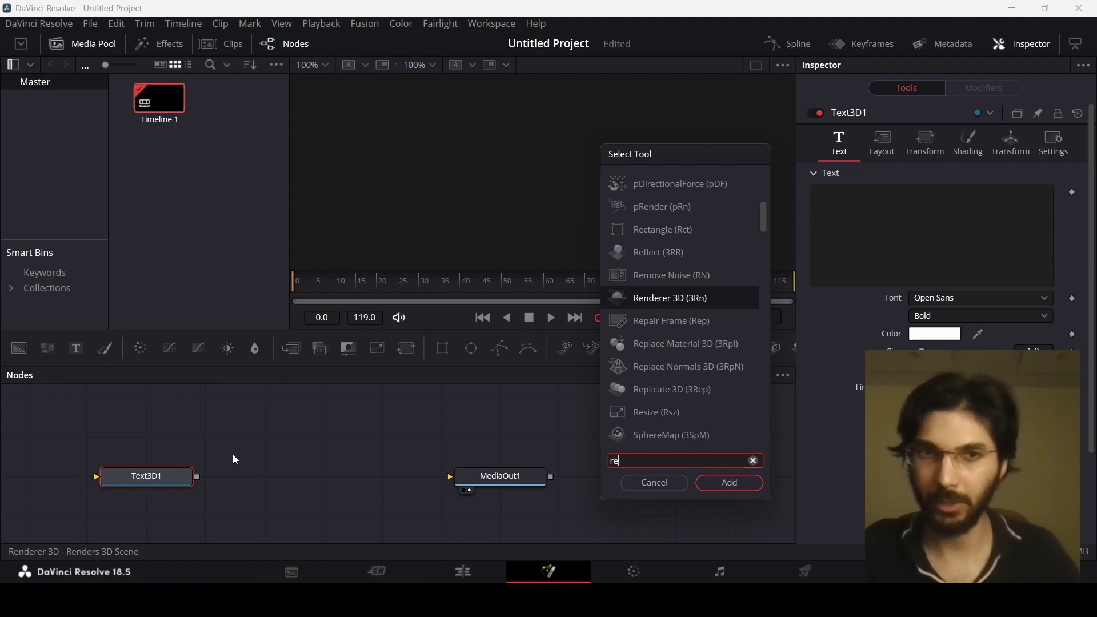
pyautogui.press('Return')
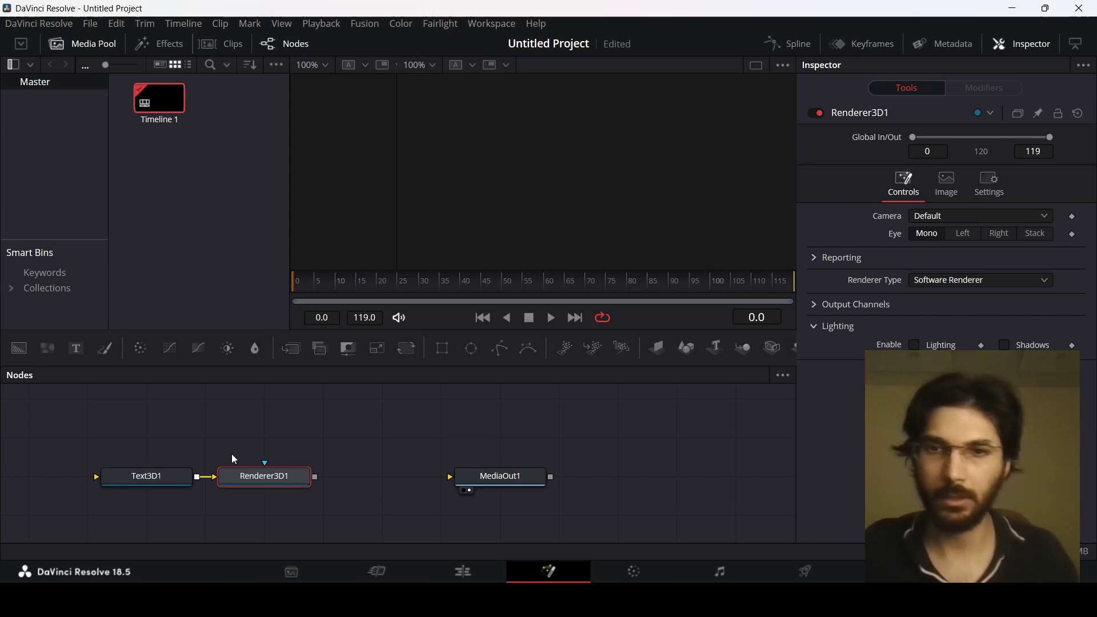
pyautogui.moveTo(316, 477); pyautogui.dragTo(497, 475)
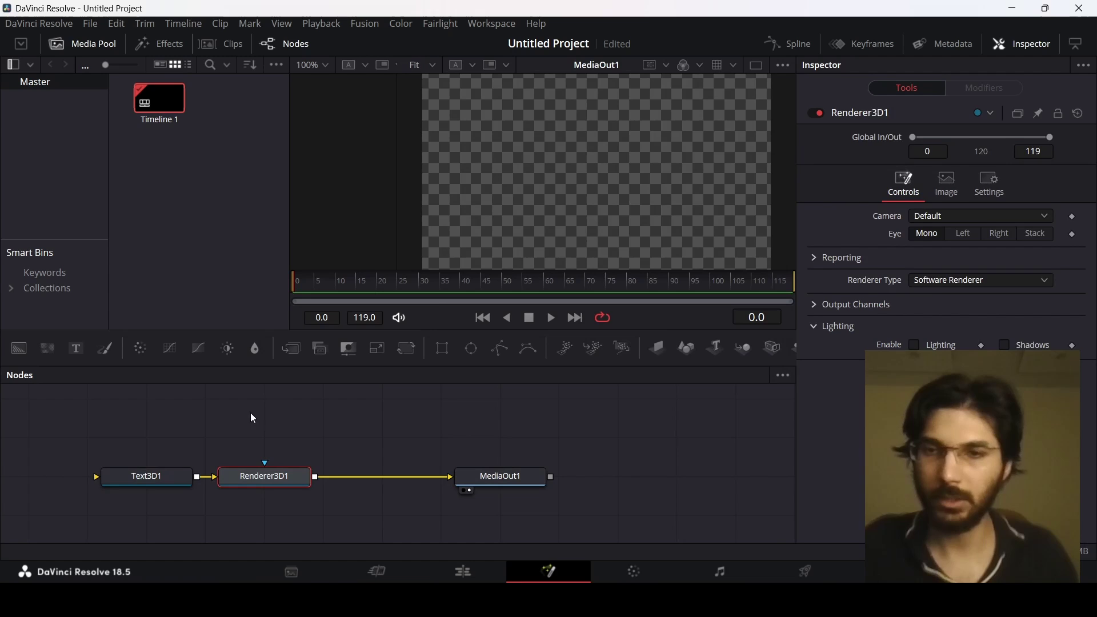
# - Set the Text3D1 text to '3D STUFF' using the Bebas Neue font
pyautogui.click(159, 483)
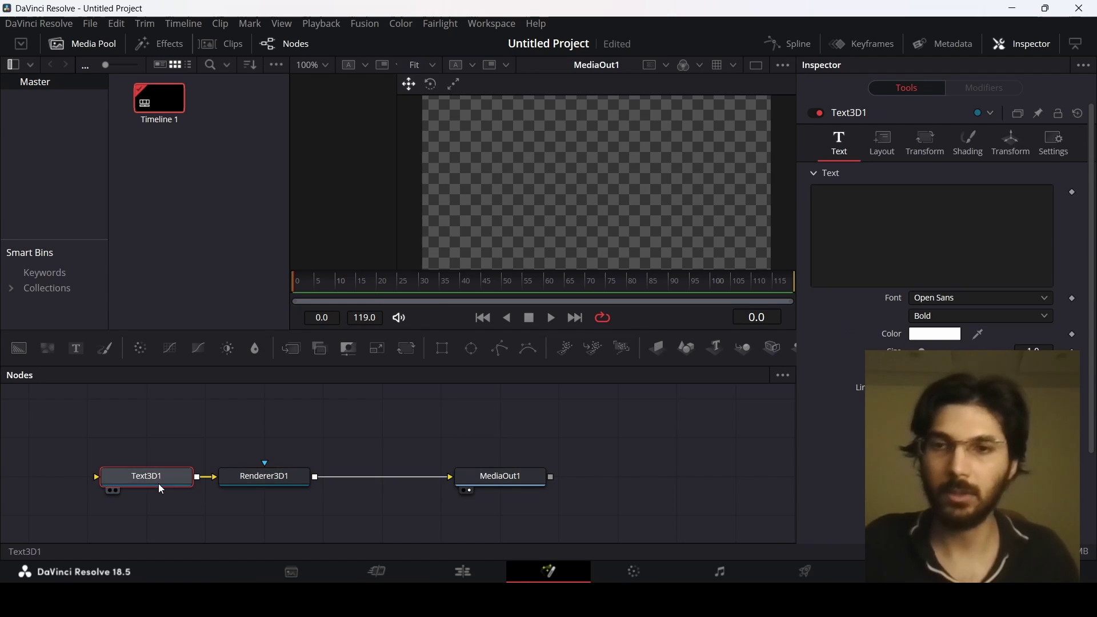
pyautogui.click(838, 216)
pyautogui.write('3D STUFF')
pyautogui.hotkey('ctrl', 'a')
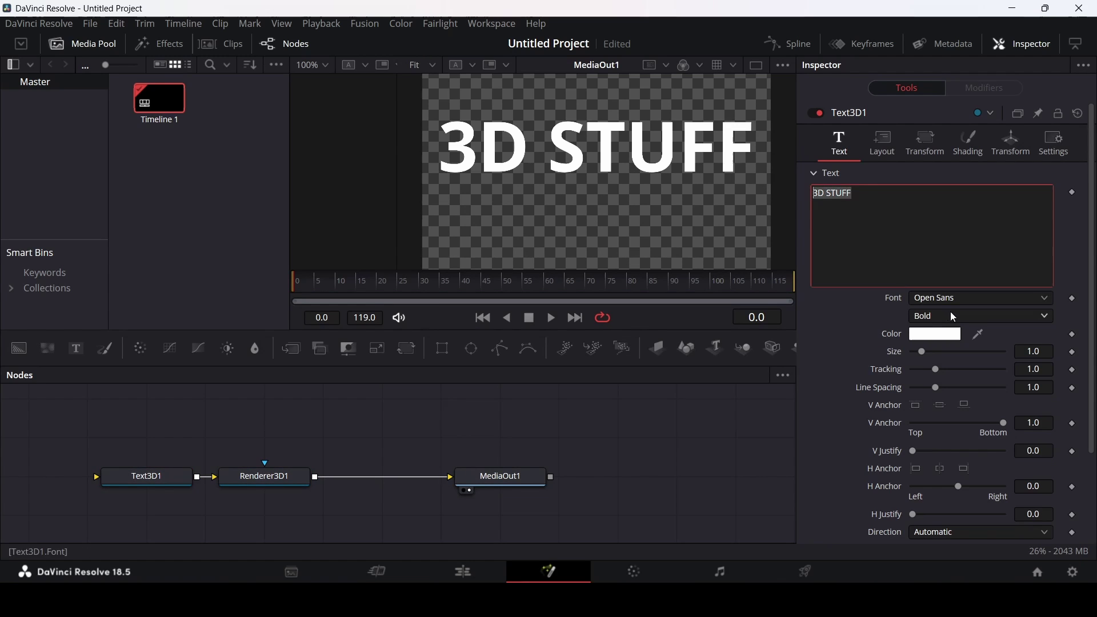
pyautogui.click(943, 299)
pyautogui.write('bebas')
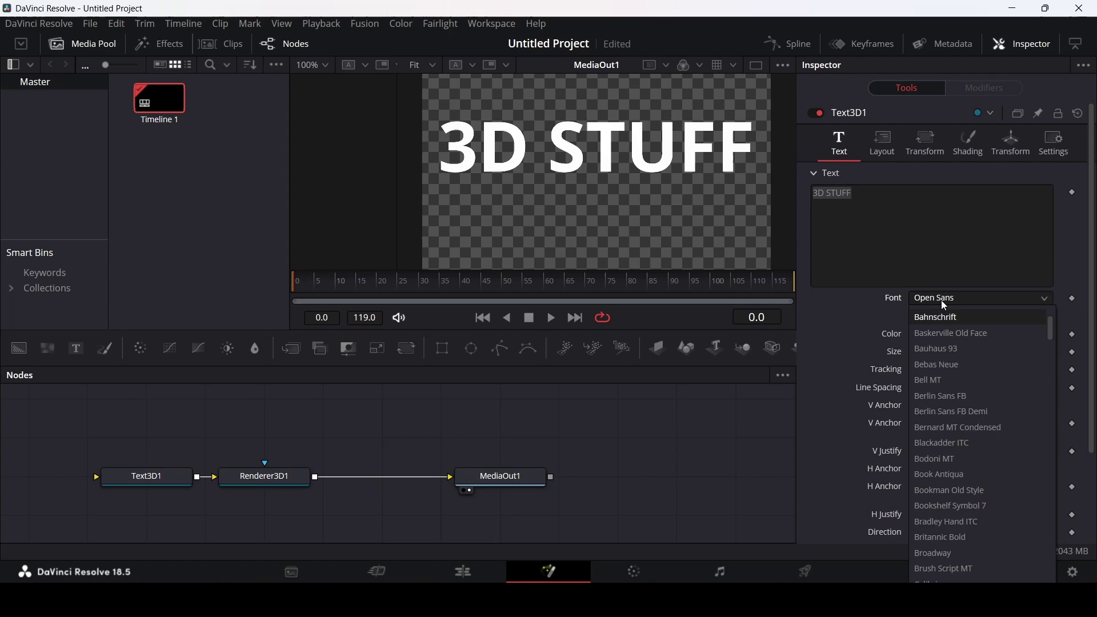
pyautogui.press('Return')
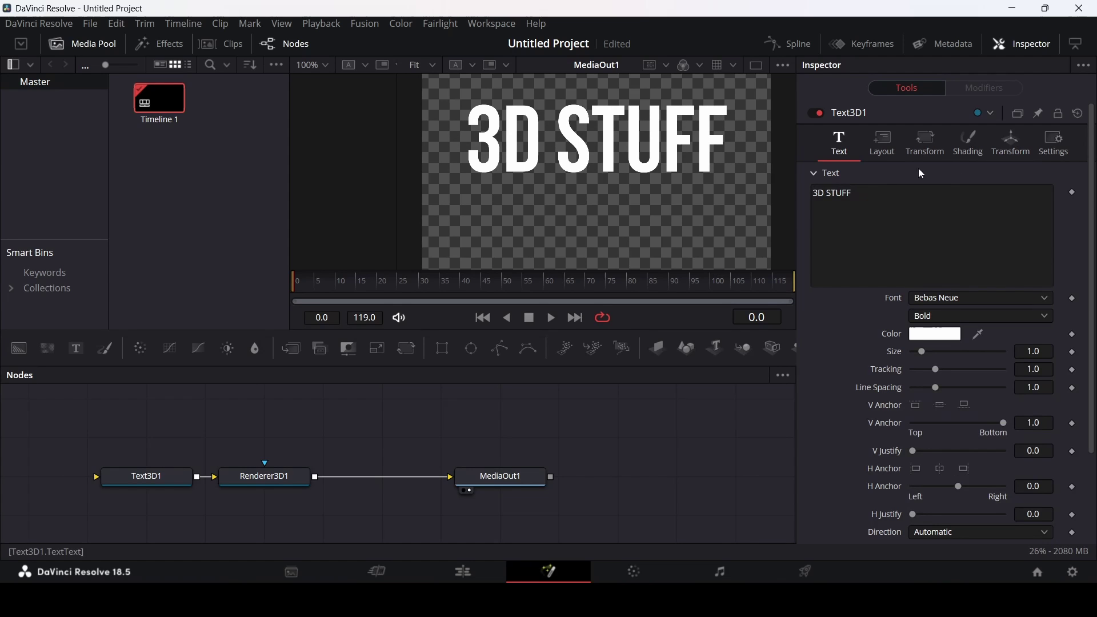
# - Lower the text to Translation Y -0.232 and rotate it to X -31.3, Y -47.0
pyautogui.click(1009, 144)
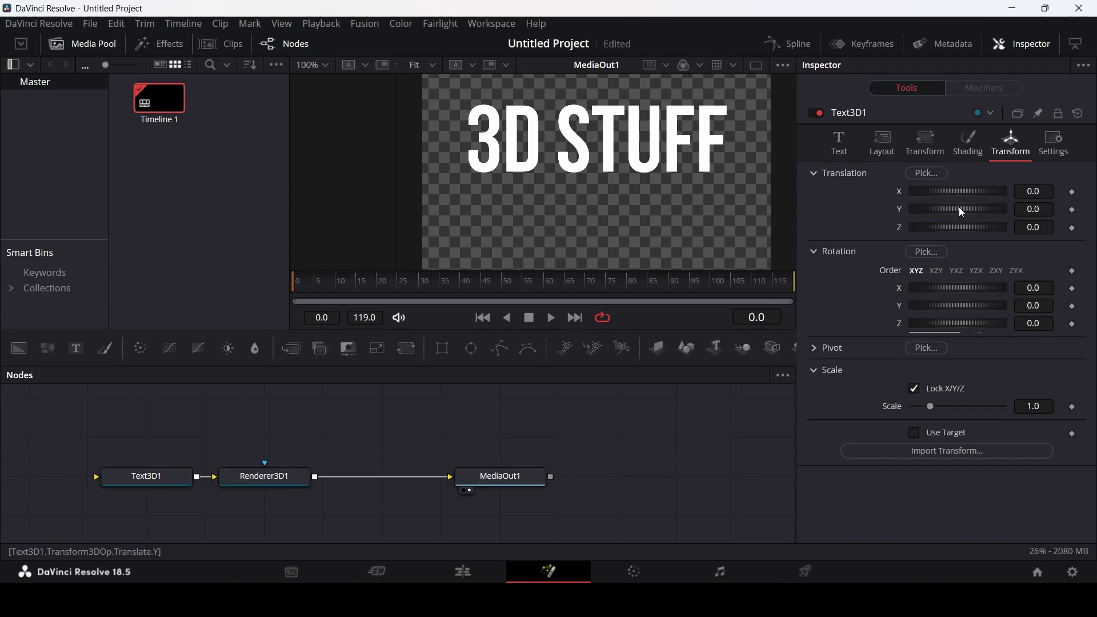
pyautogui.moveTo(960, 210); pyautogui.dragTo(954, 212)
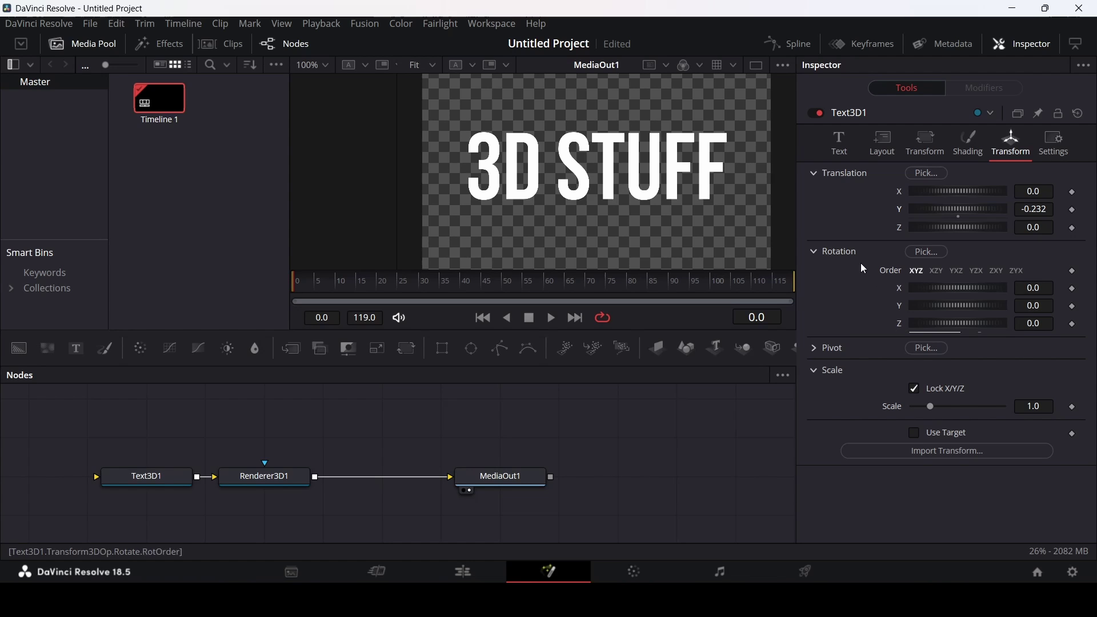
pyautogui.moveTo(950, 292)
pyautogui.mouseDown()
pyautogui.moveTo(941, 289)
pyautogui.moveTo(946, 309)
pyautogui.mouseUp()
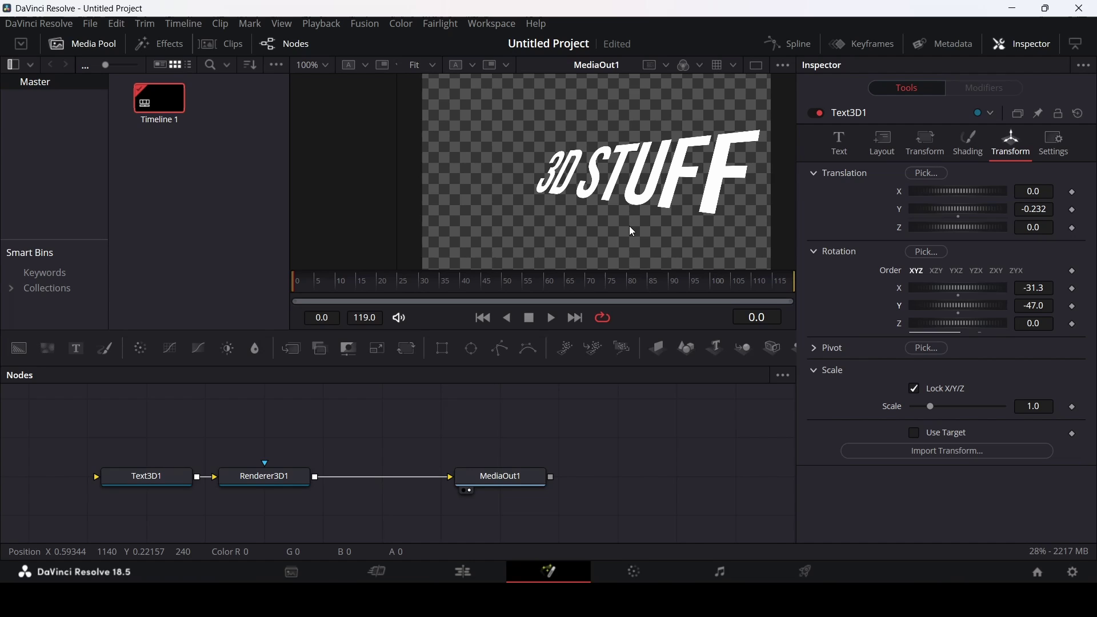
# - Expand Extrusion in the Text tab and set Extrusion Depth to 0.2
pyautogui.click(840, 150)
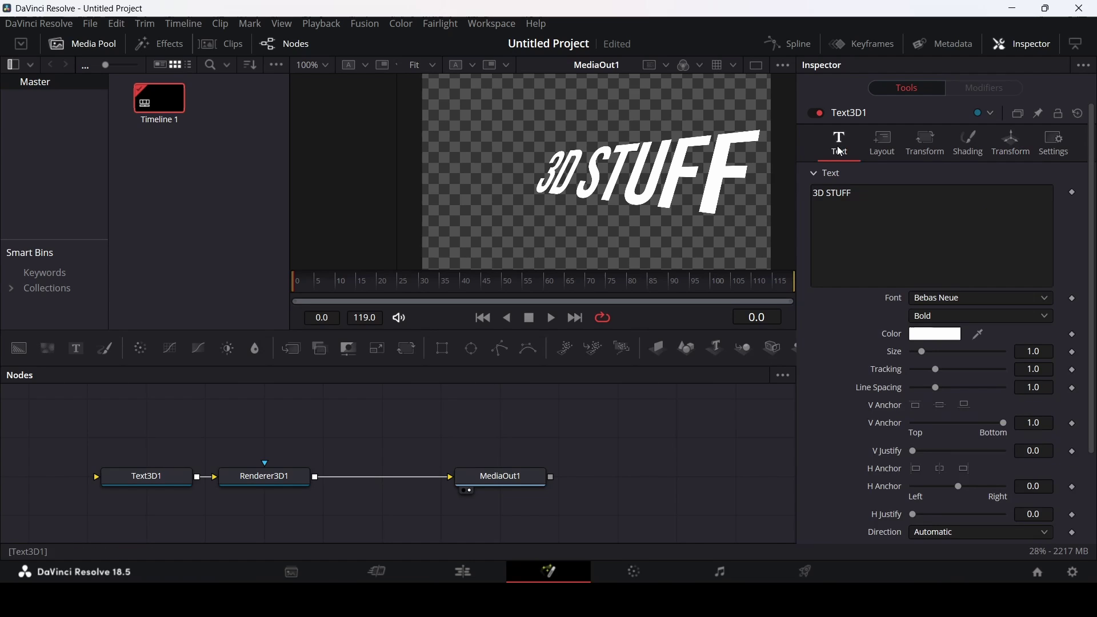
pyautogui.scroll(-3, 849, 307)
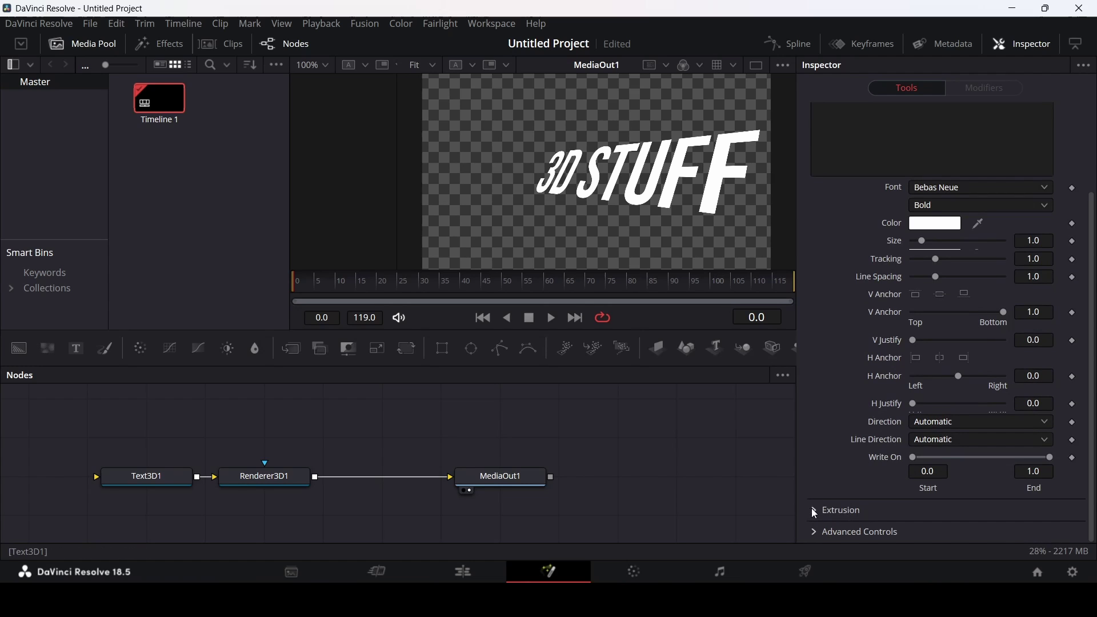
pyautogui.click(814, 510)
pyautogui.scroll(-3, 835, 411)
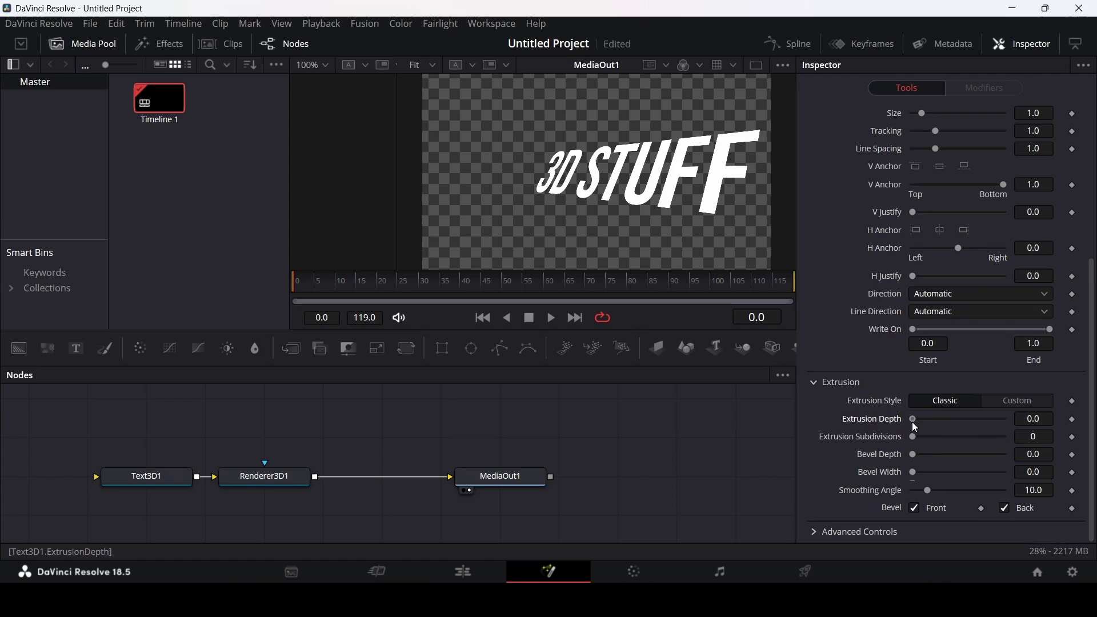
pyautogui.moveTo(912, 422); pyautogui.dragTo(1024, 422)
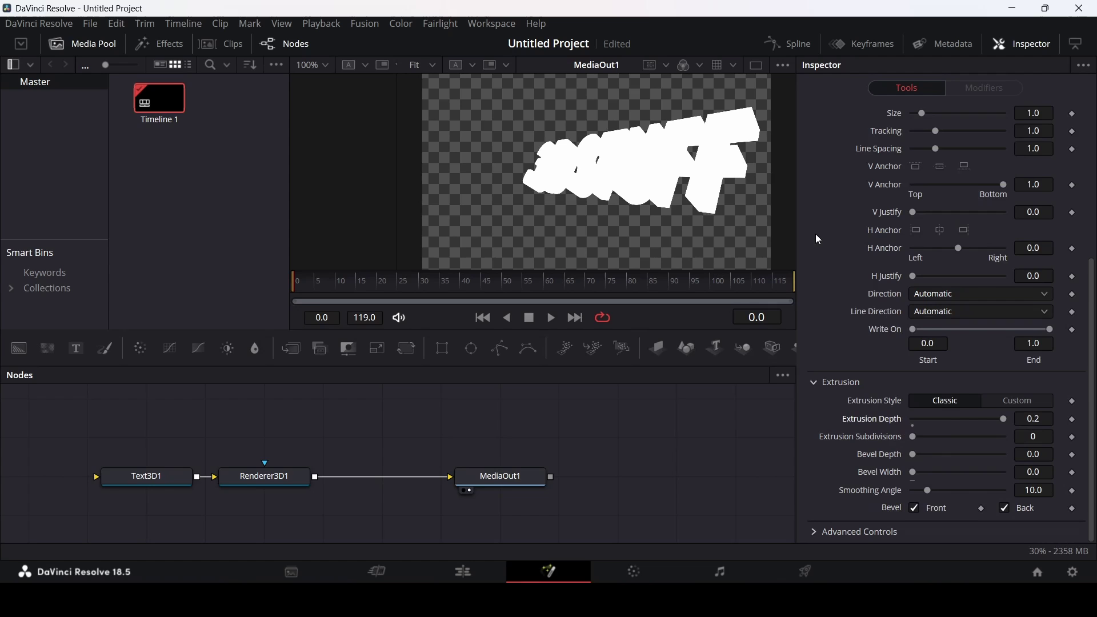
# - Uncheck Use One Material and set the Bevel Material colour to black
pyautogui.scroll(5, 816, 235)
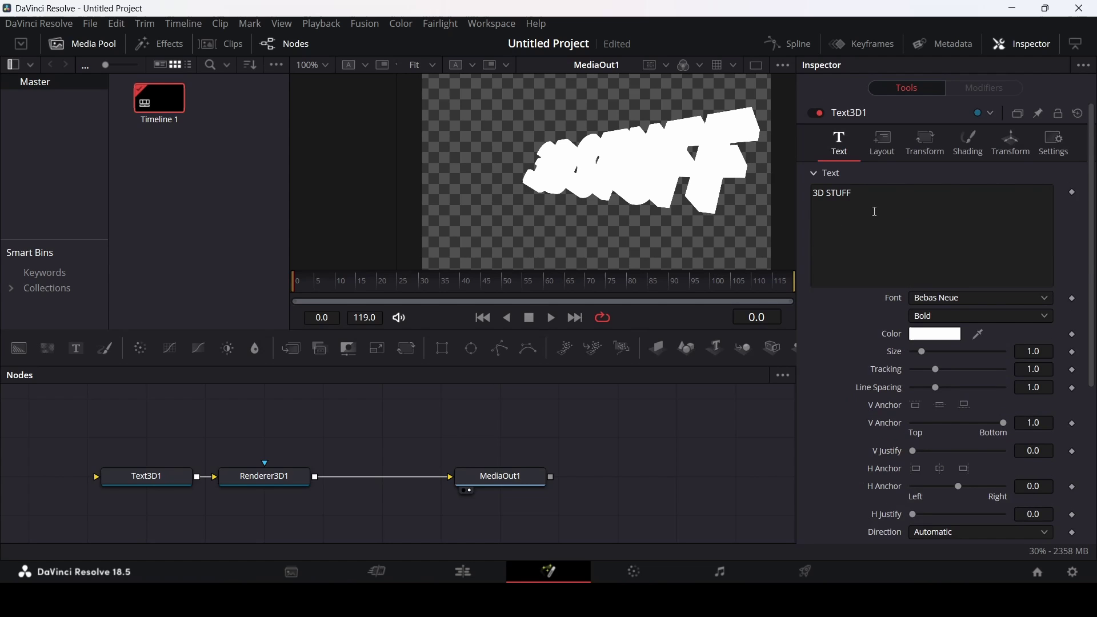
pyautogui.click(967, 144)
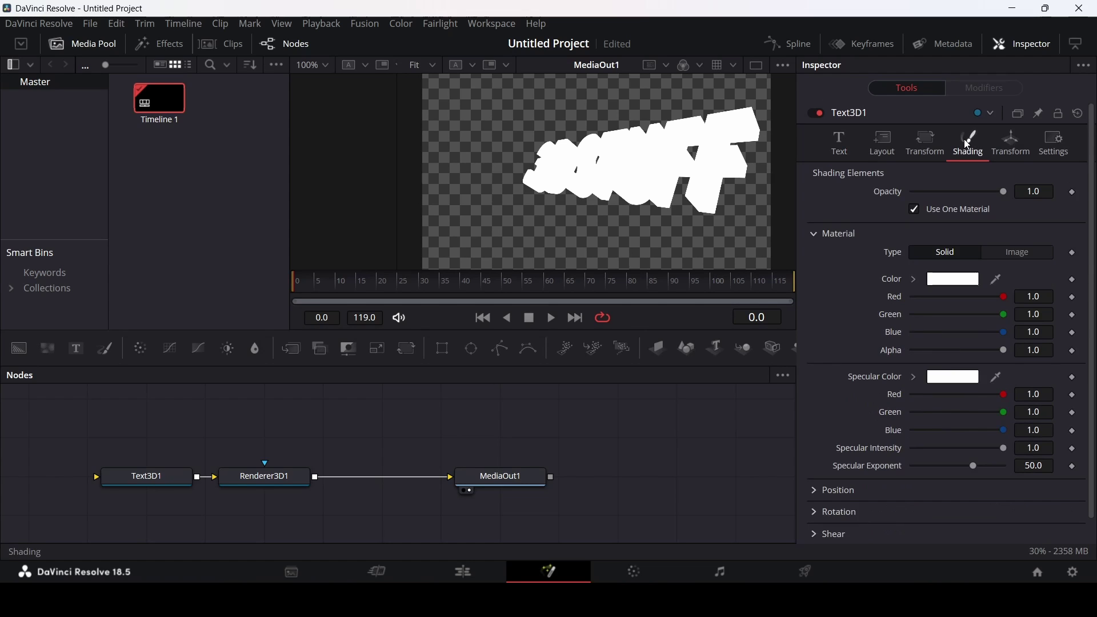
pyautogui.click(946, 215)
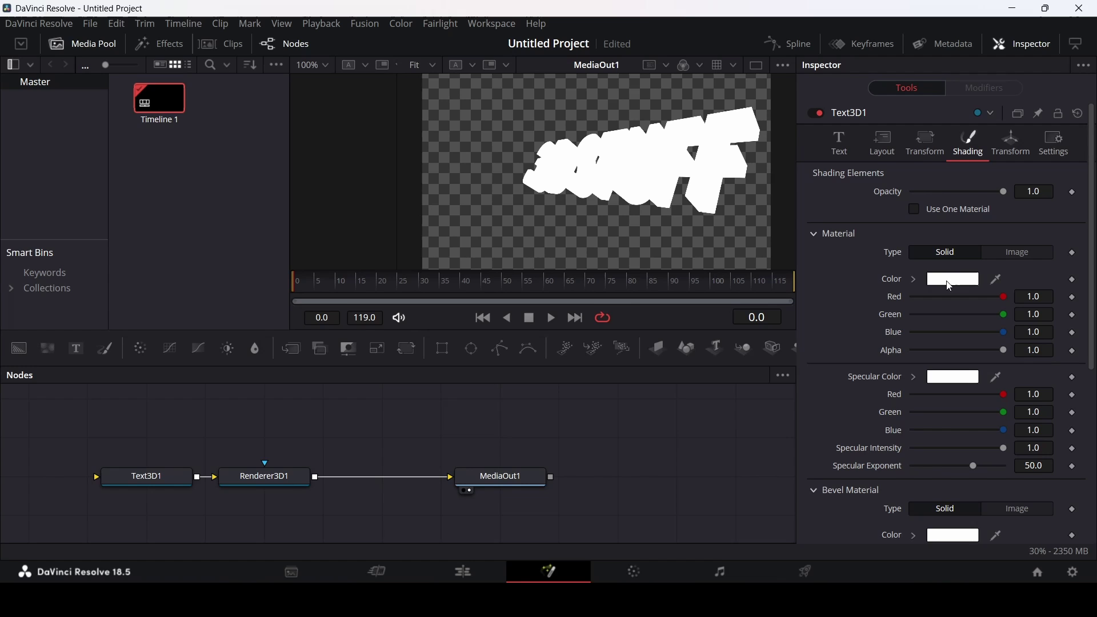
pyautogui.scroll(-5, 854, 387)
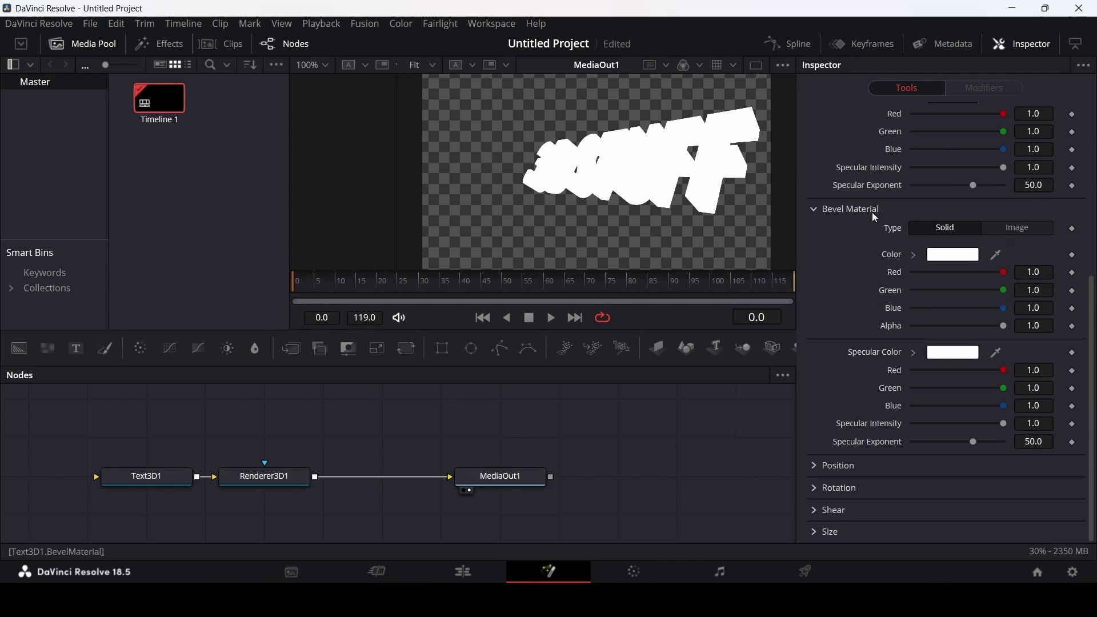
pyautogui.click(913, 255)
pyautogui.click(911, 303)
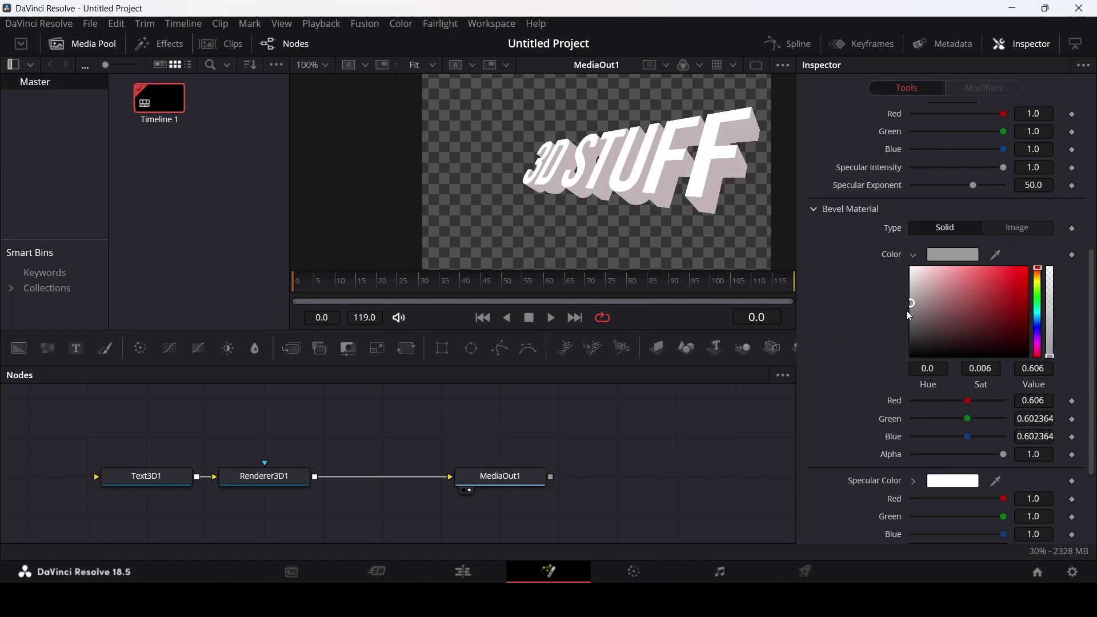
pyautogui.moveTo(907, 311); pyautogui.dragTo(889, 365)
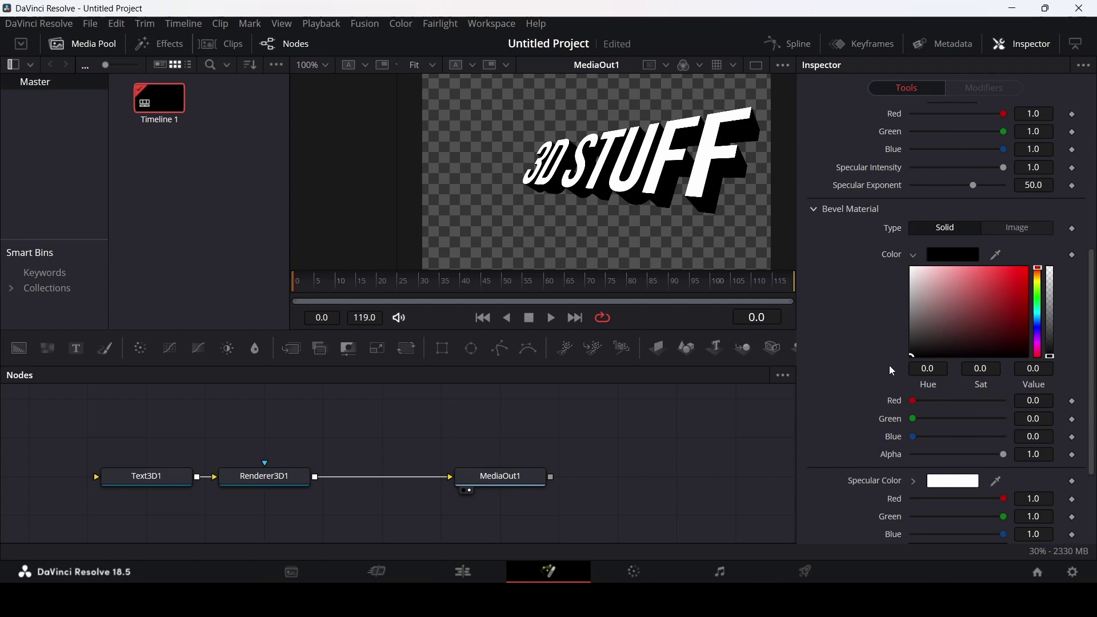
pyautogui.click(913, 254)
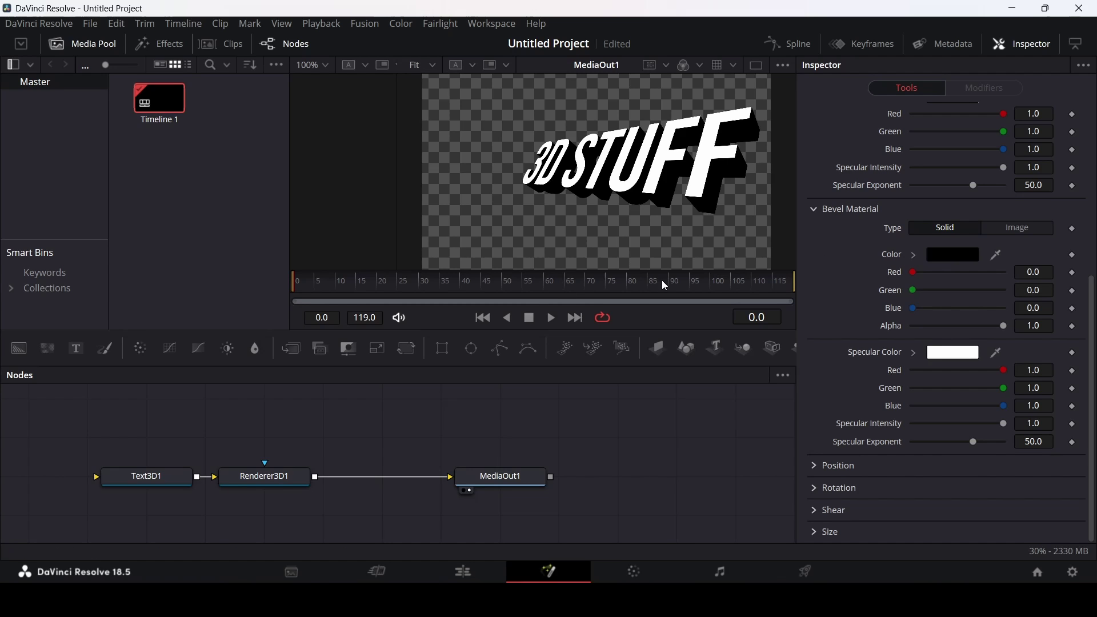
# - Keyframe Rotation Y at -47.0 on frame 0, set it to 10.4 on the last frame, and preview
pyautogui.scroll(5, 850, 259)
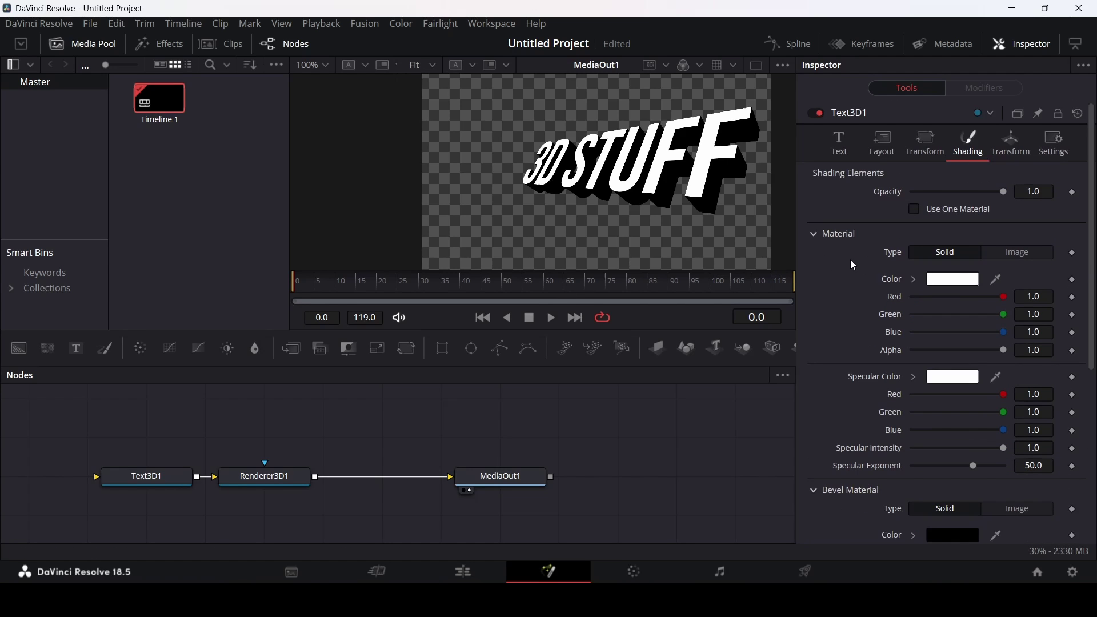
pyautogui.click(1014, 153)
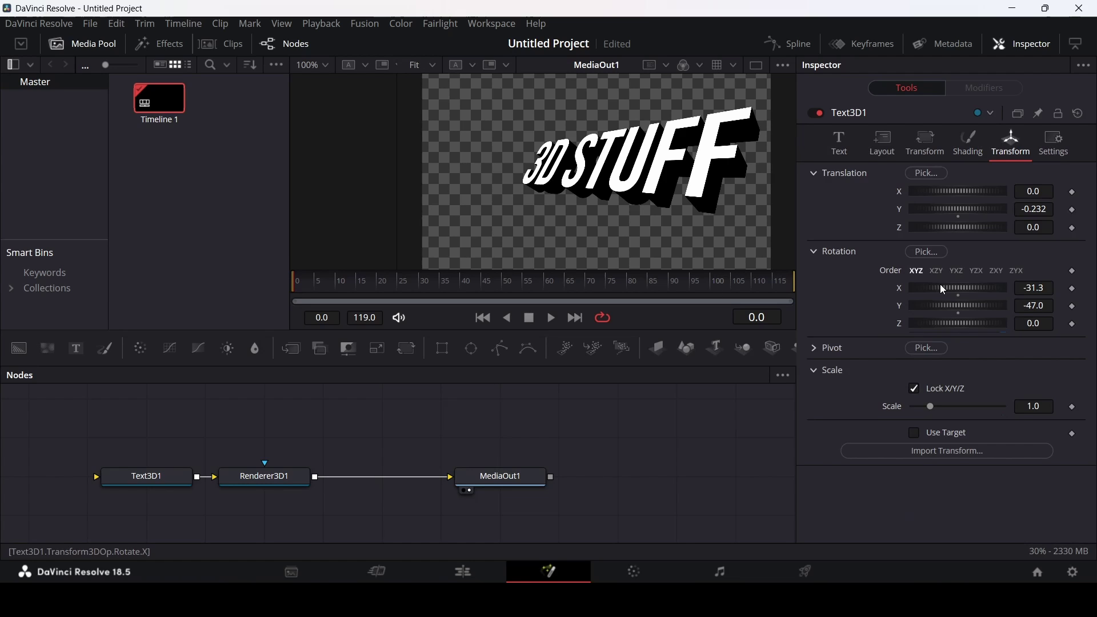
pyautogui.click(1073, 306)
pyautogui.click(792, 281)
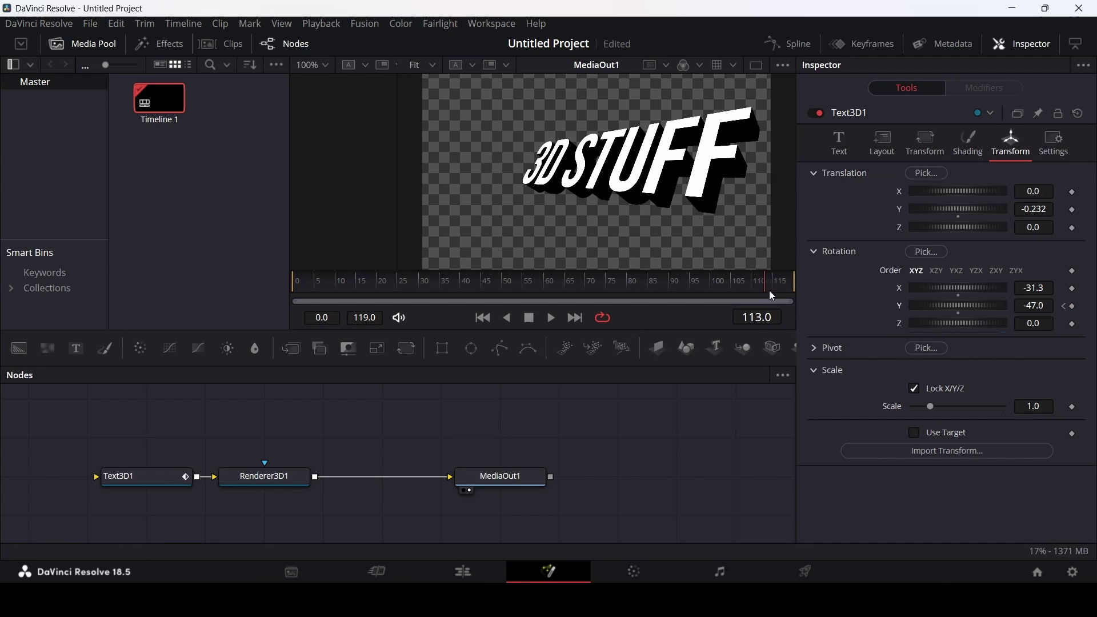
pyautogui.moveTo(951, 307); pyautogui.dragTo(965, 306)
pyautogui.press('space')
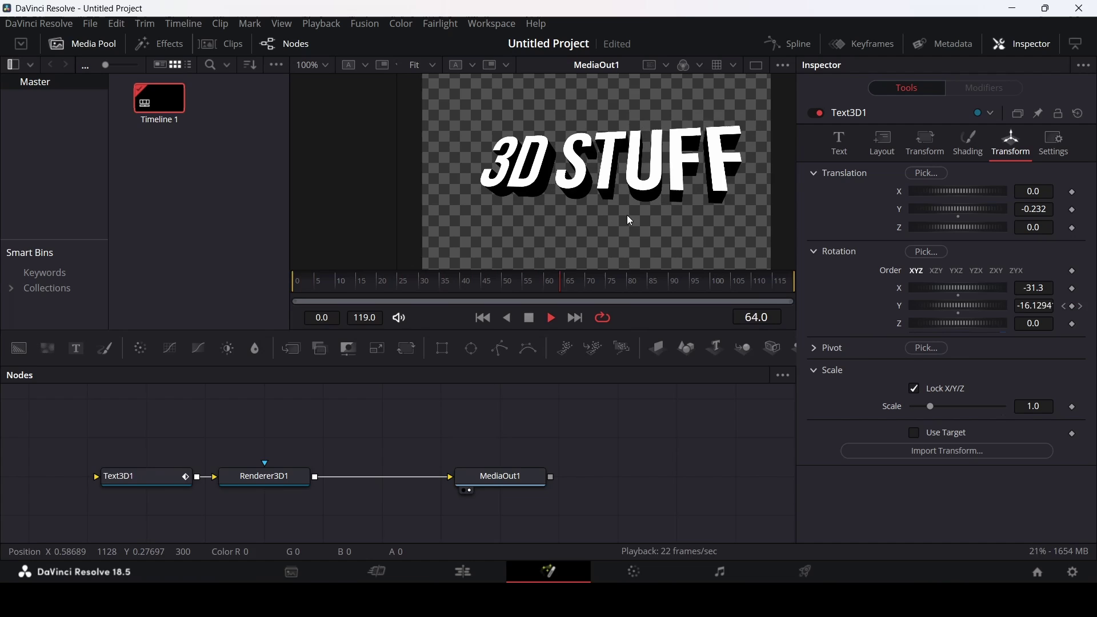
pyautogui.press('space')
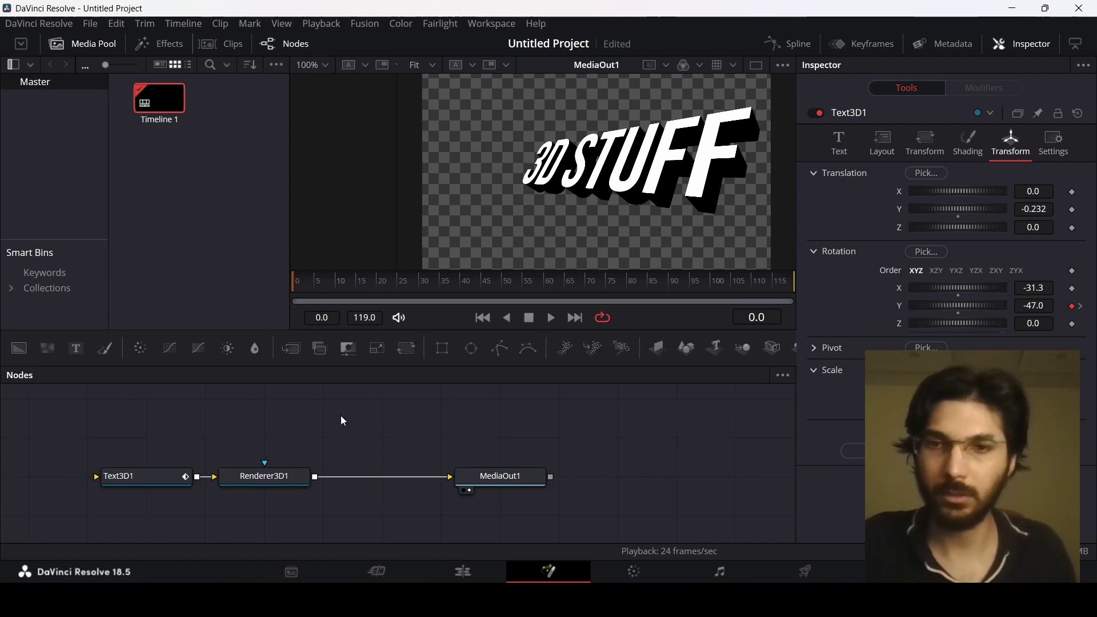
# - Shift the renderer and output nodes right and insert a Spot Light, creating Merge3D1 before Renderer3D1
pyautogui.moveTo(258, 455); pyautogui.dragTo(554, 492)
pyautogui.moveTo(475, 471); pyautogui.dragTo(593, 470)
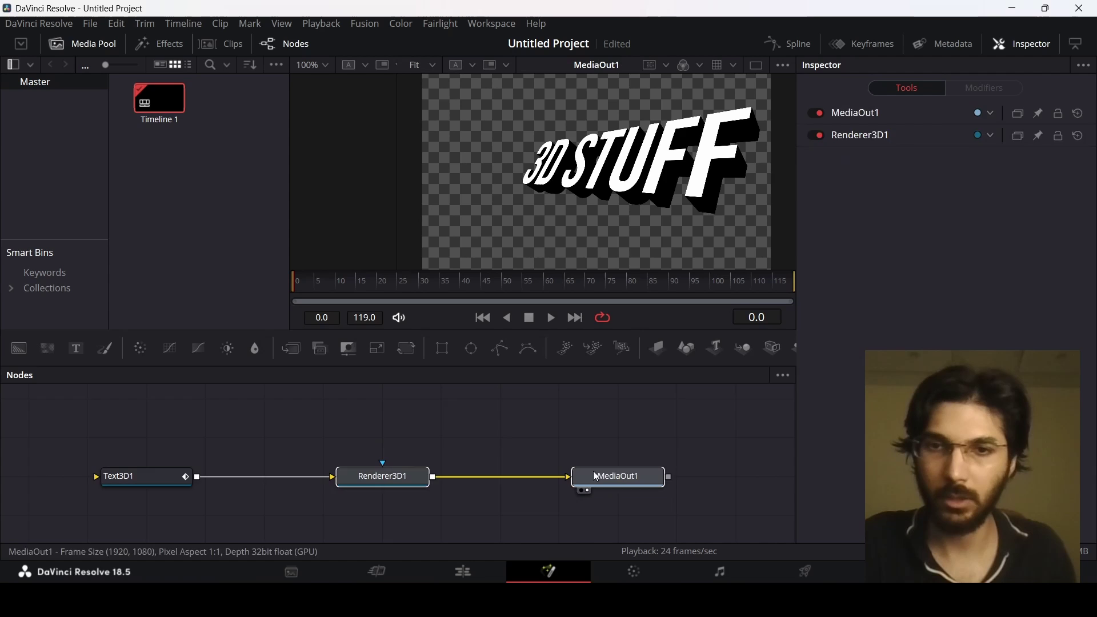
pyautogui.hotkey('shift', 'space')
pyautogui.write('re')
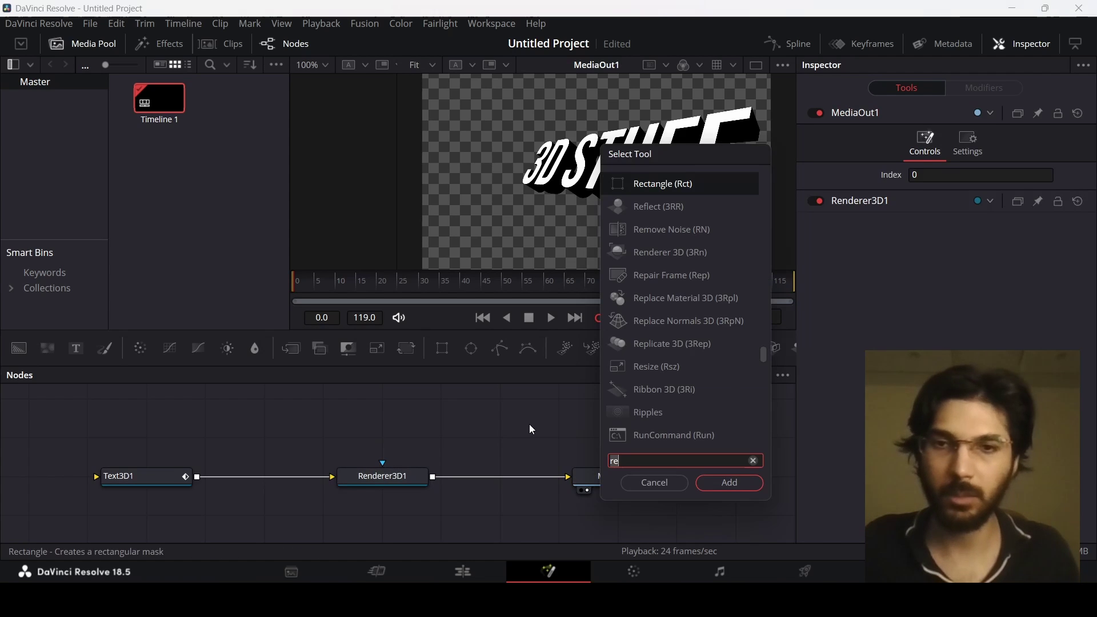
pyautogui.click(638, 482)
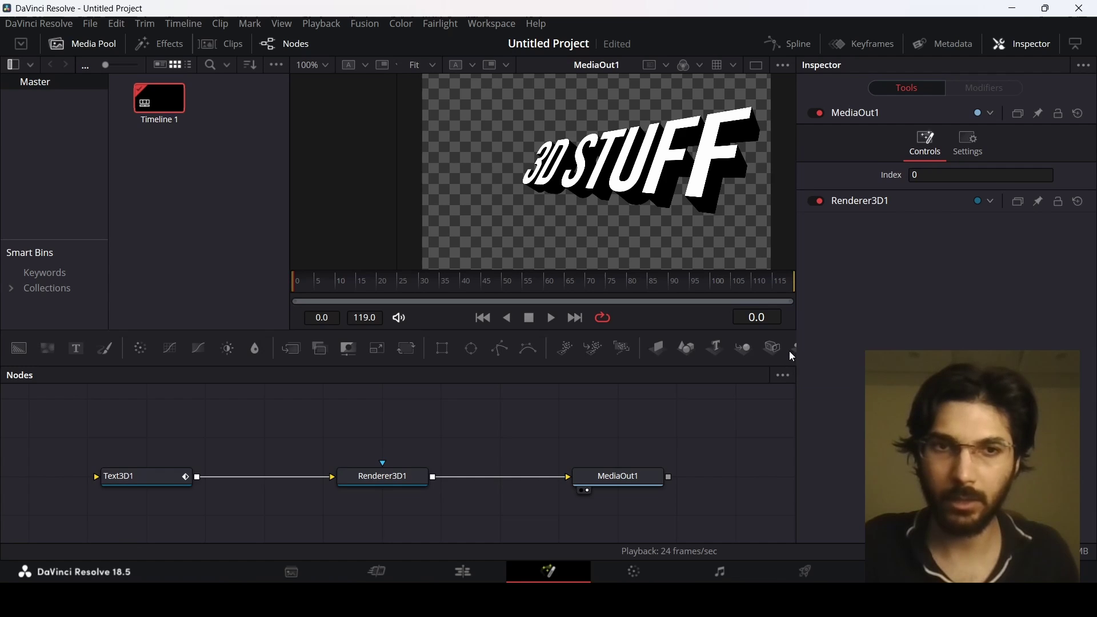
pyautogui.moveTo(794, 354); pyautogui.dragTo(196, 479)
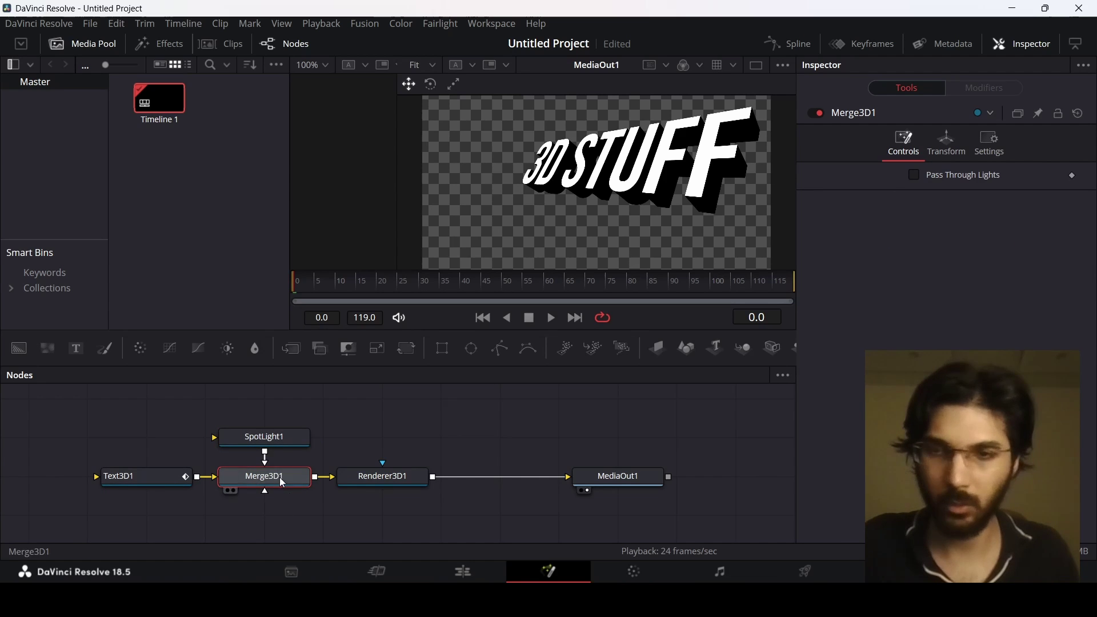
pyautogui.moveTo(283, 477)
pyautogui.mouseDown()
pyautogui.moveTo(284, 514)
pyautogui.moveTo(283, 482)
pyautogui.mouseUp()
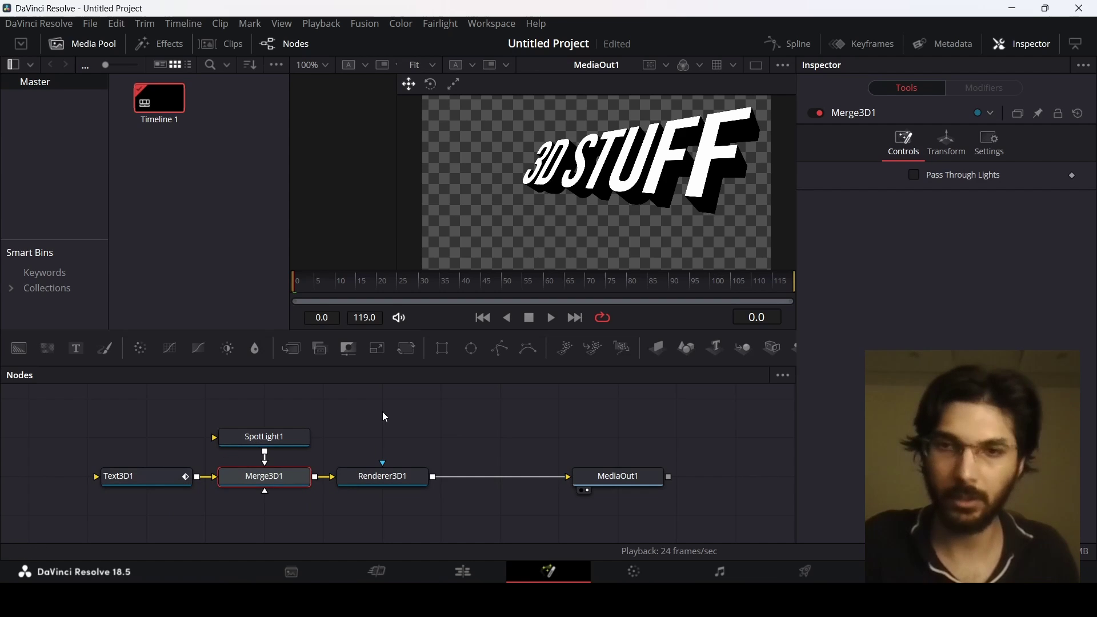
# - Load the Merge3D1 scene into the second viewer and widen that viewer
pyautogui.click(252, 438)
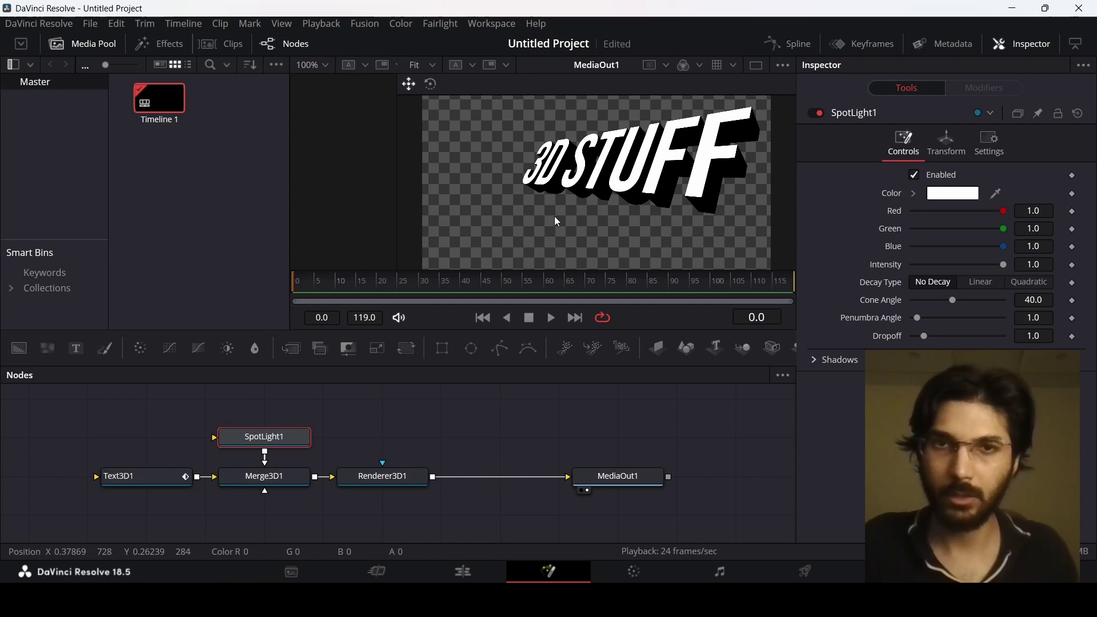
pyautogui.click(295, 485)
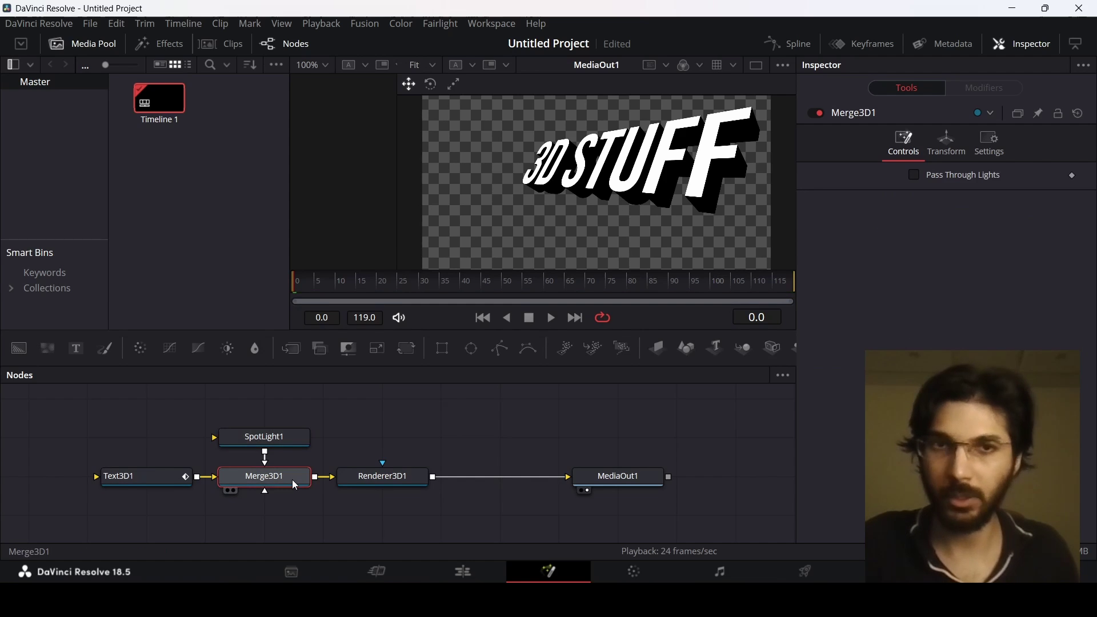
pyautogui.press('1')
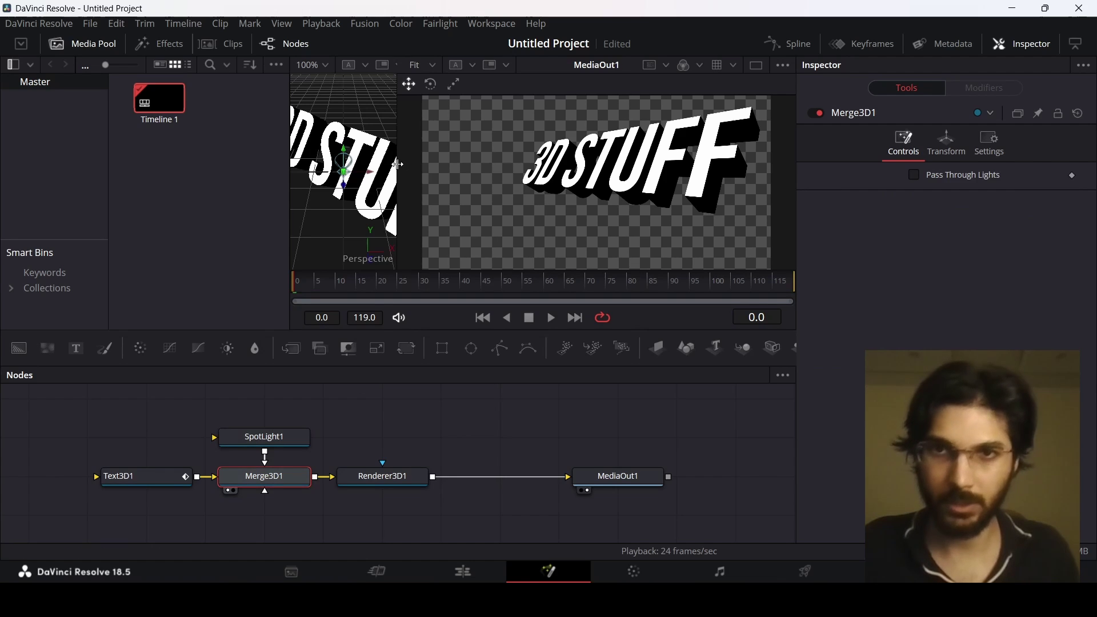
pyautogui.moveTo(398, 165); pyautogui.dragTo(520, 171)
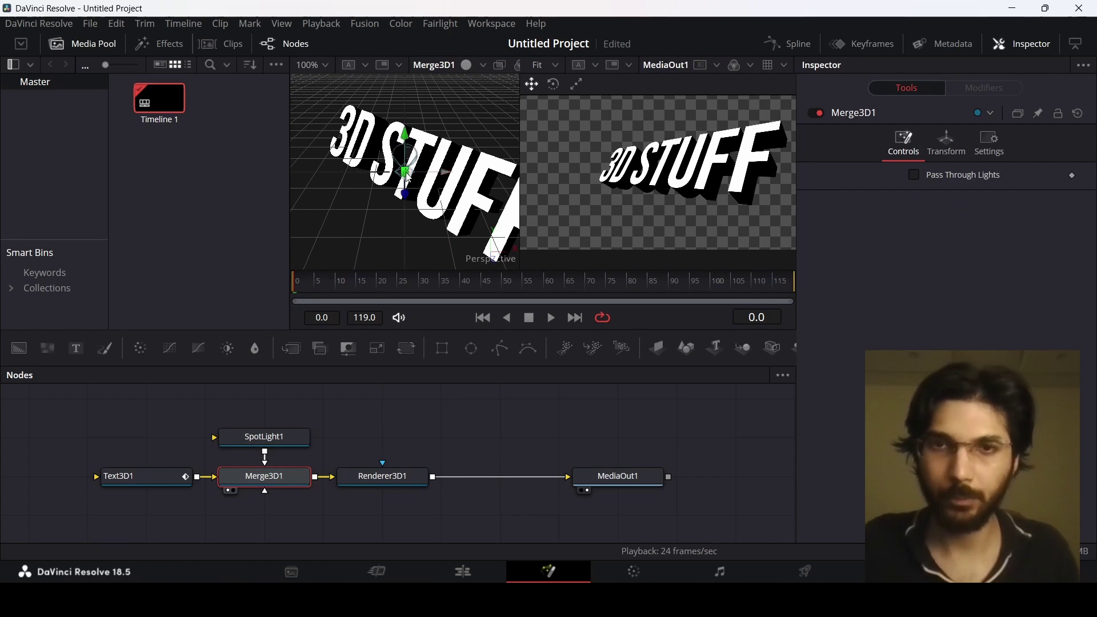
# - Switch that viewer to the Top view and drag the spotlight down in front of the text
pyautogui.scroll(-1, 457, 217)
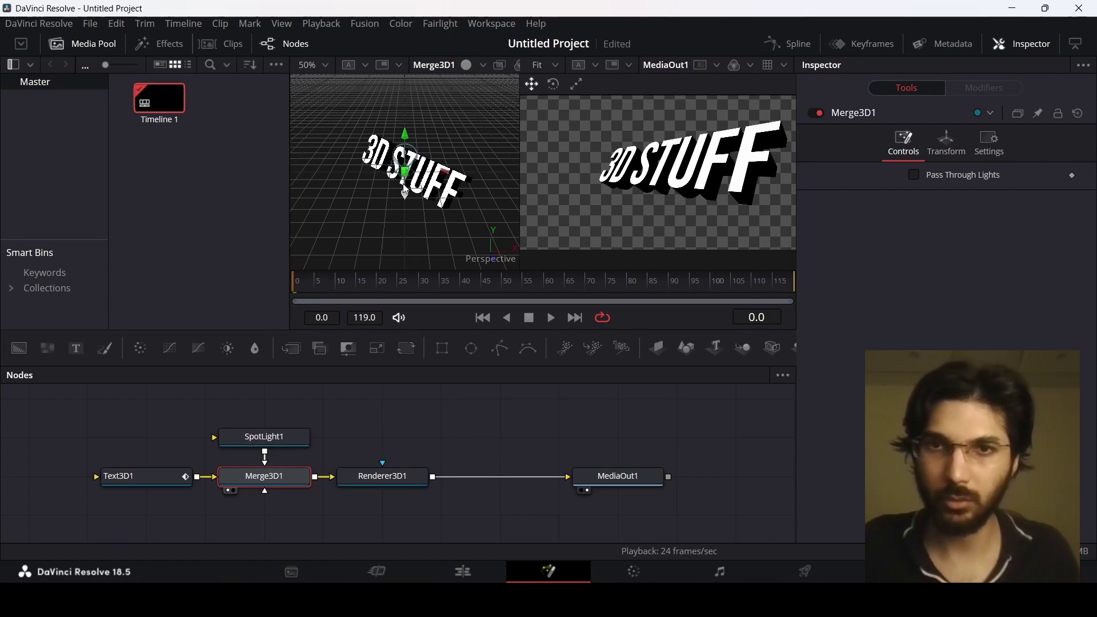
pyautogui.rightClick(482, 259)
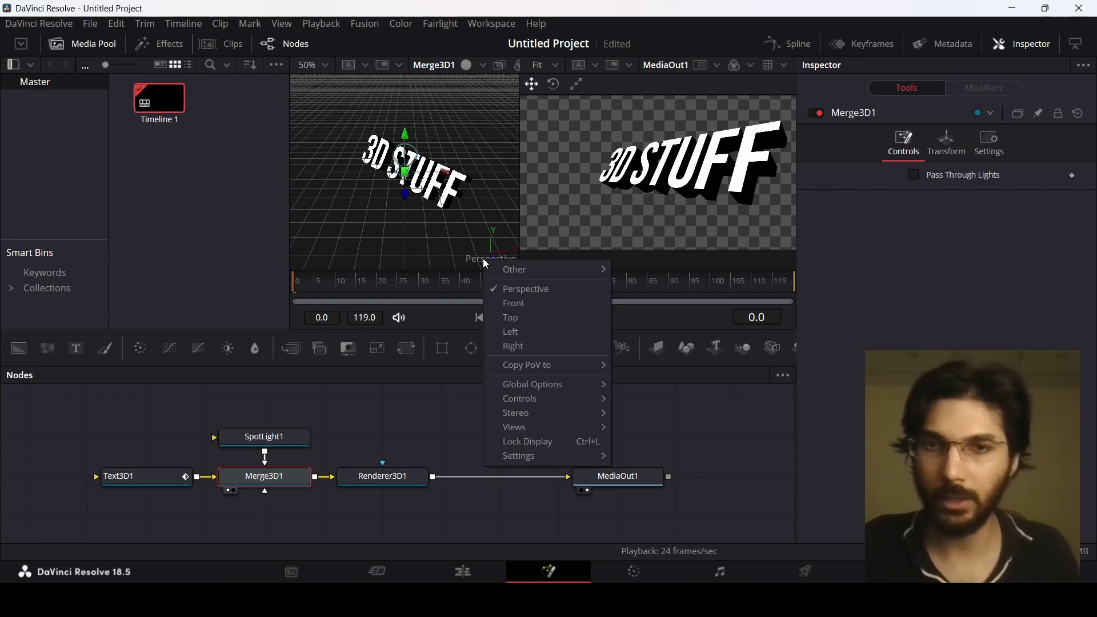
pyautogui.click(515, 318)
pyautogui.moveTo(407, 217); pyautogui.dragTo(406, 320)
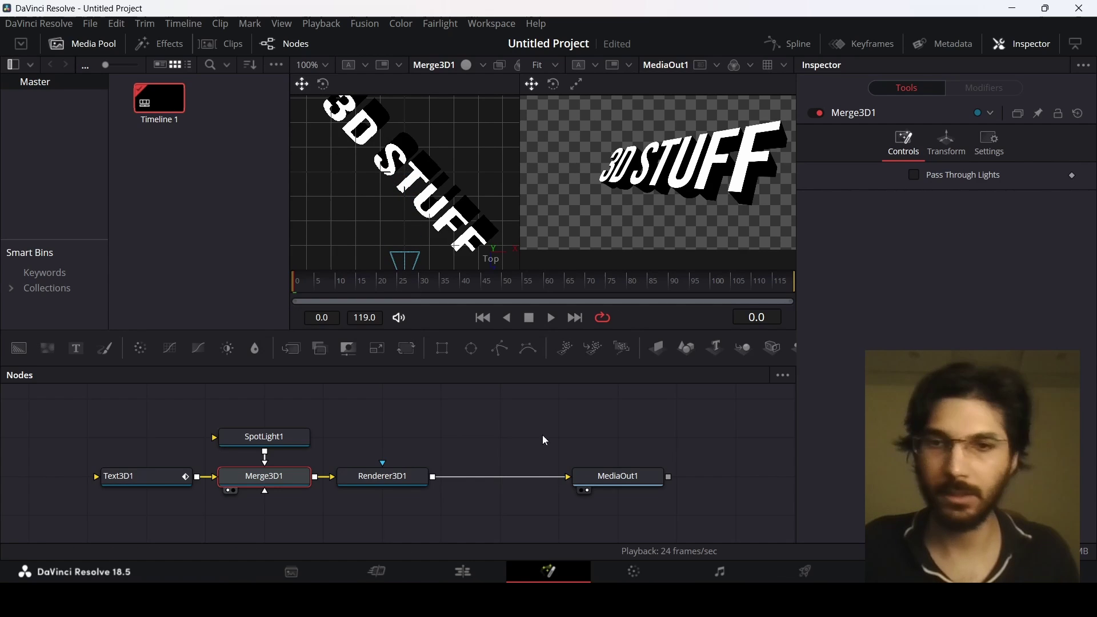
# - Enable Lighting and Shadows on Renderer3D1 in the Inspector, then select SpotLight1
pyautogui.click(388, 480)
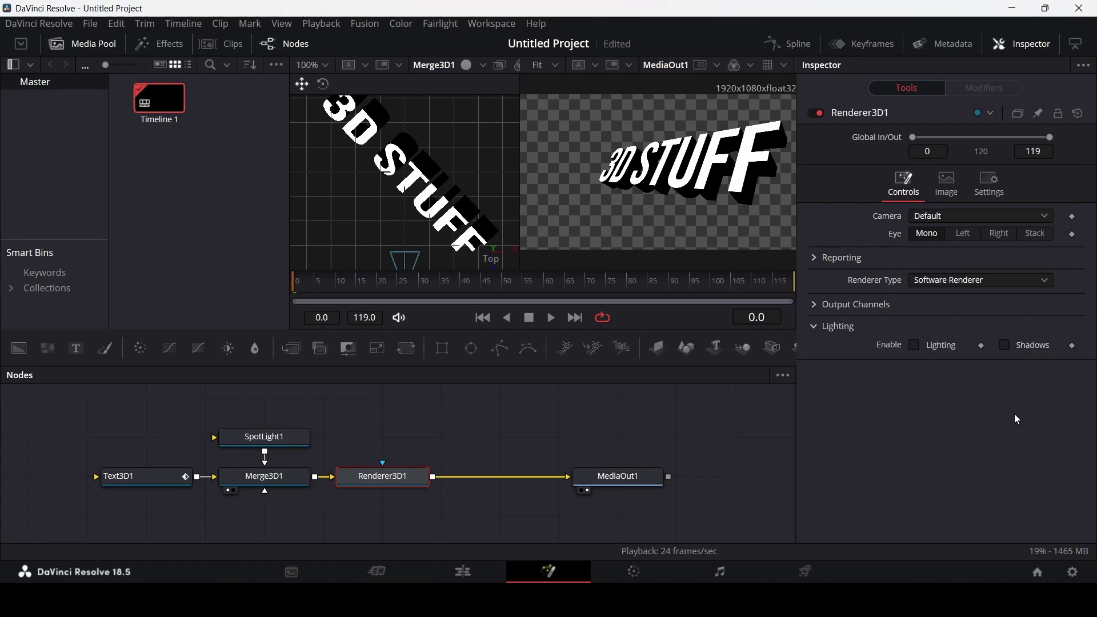
pyautogui.click(914, 344)
pyautogui.click(1028, 345)
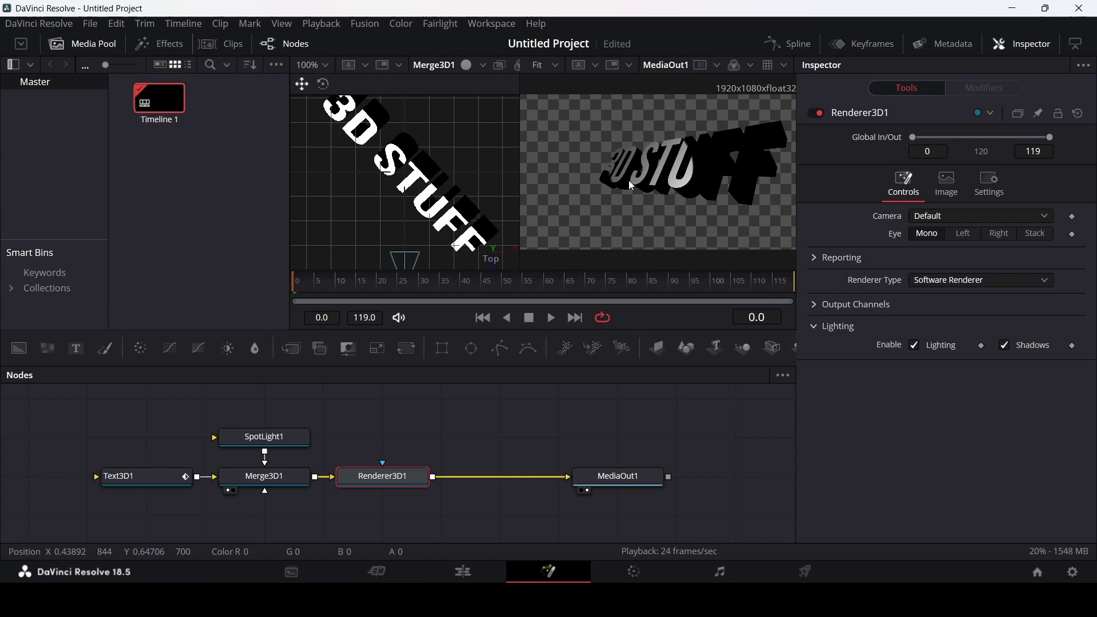
pyautogui.click(291, 446)
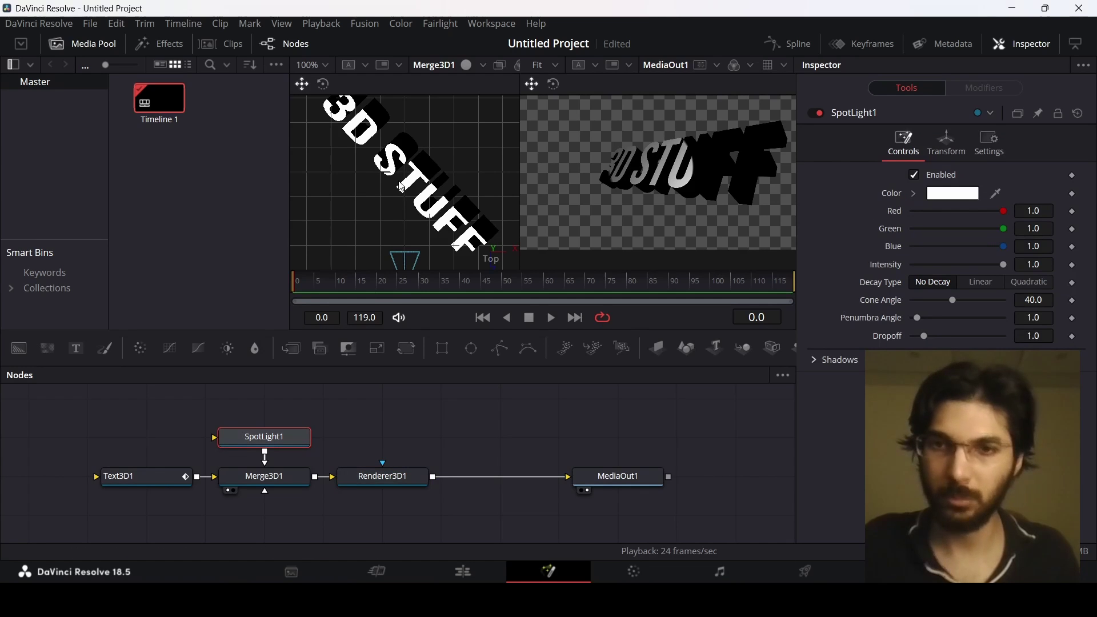
# - Pull SpotLight1 farther back along its blue axis and save the project
pyautogui.scroll(-3, 405, 194)
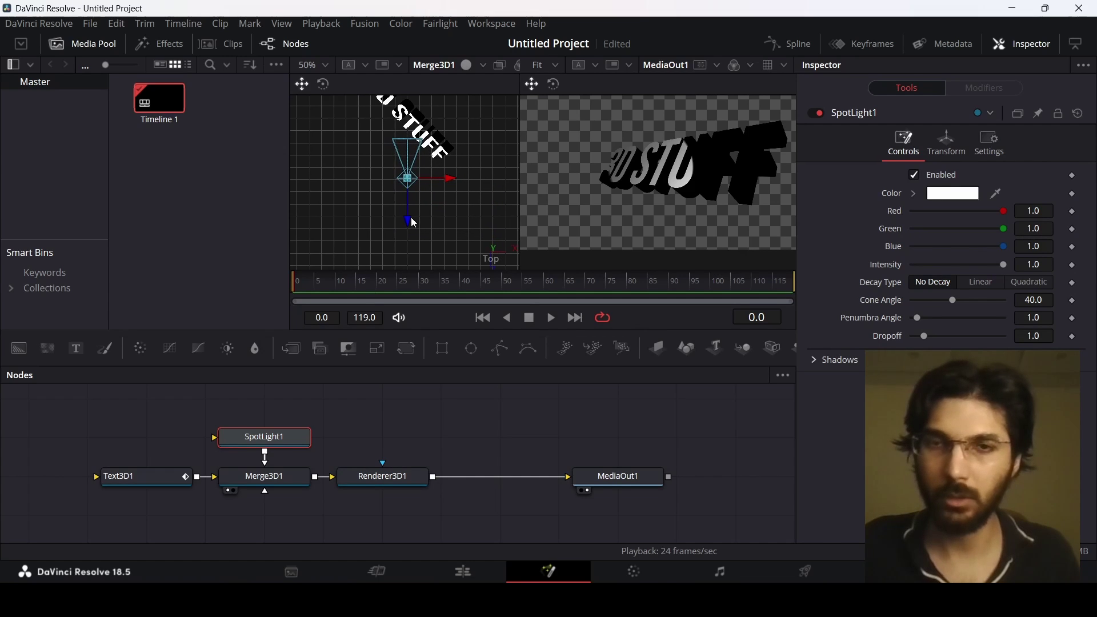
pyautogui.moveTo(406, 215); pyautogui.dragTo(406, 321)
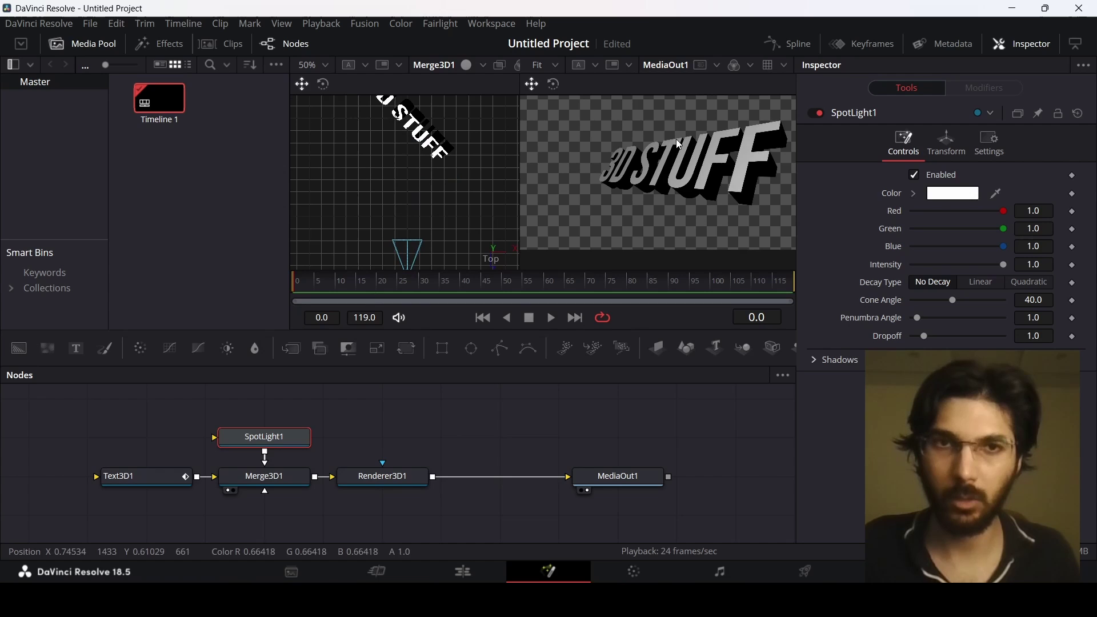
pyautogui.hotkey('ctrl', 's')
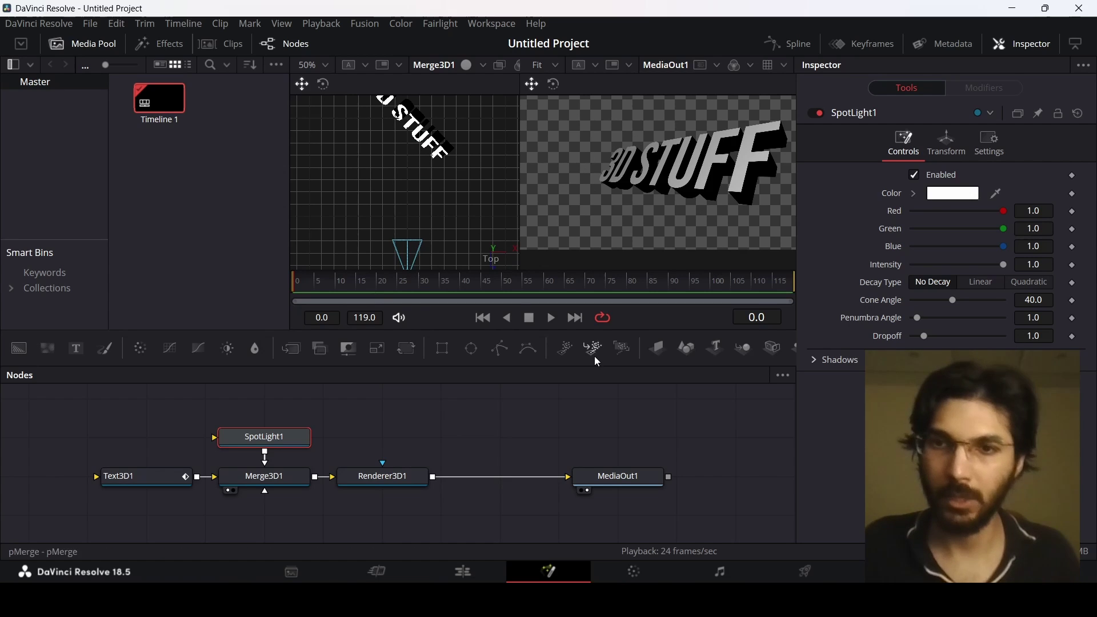
# - Preview the lit animation, then stop playback and return to the first frame
pyautogui.press('space')
pyautogui.click(492, 432)
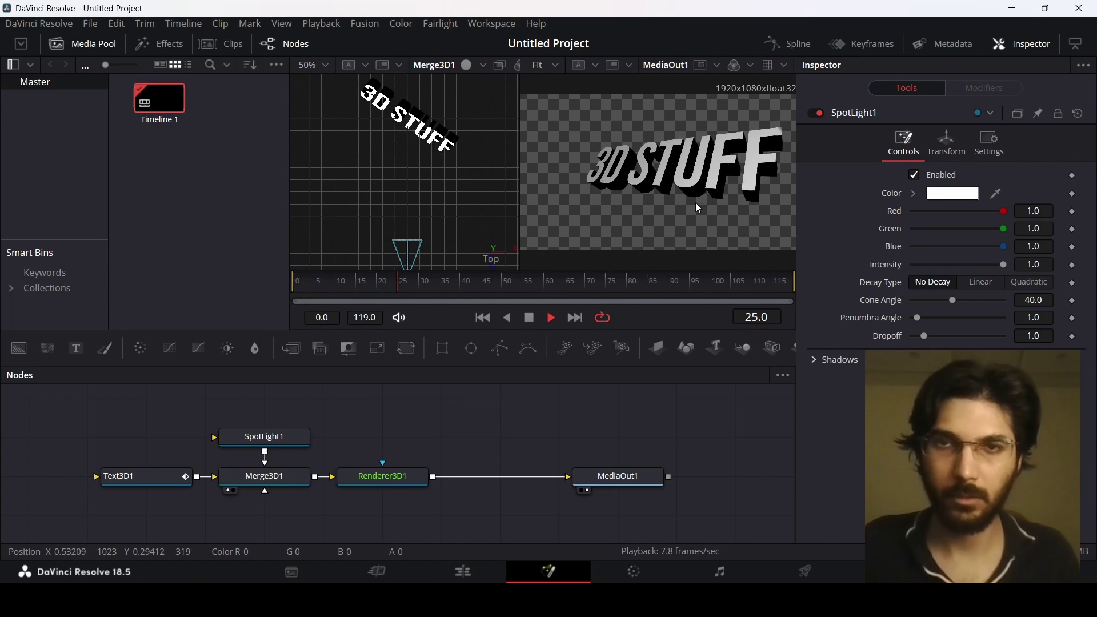
pyautogui.click(527, 314)
pyautogui.moveTo(423, 281); pyautogui.dragTo(262, 286)
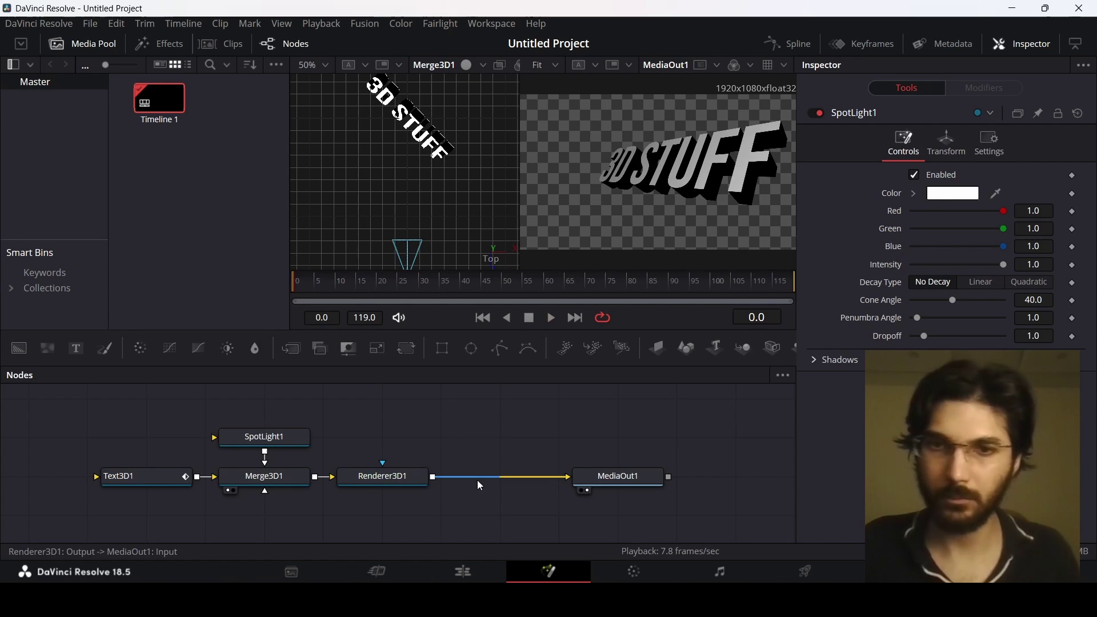
# - On the Edit page, play the 3D STUFF Fusion Composition from the timeline start
pyautogui.click(481, 563)
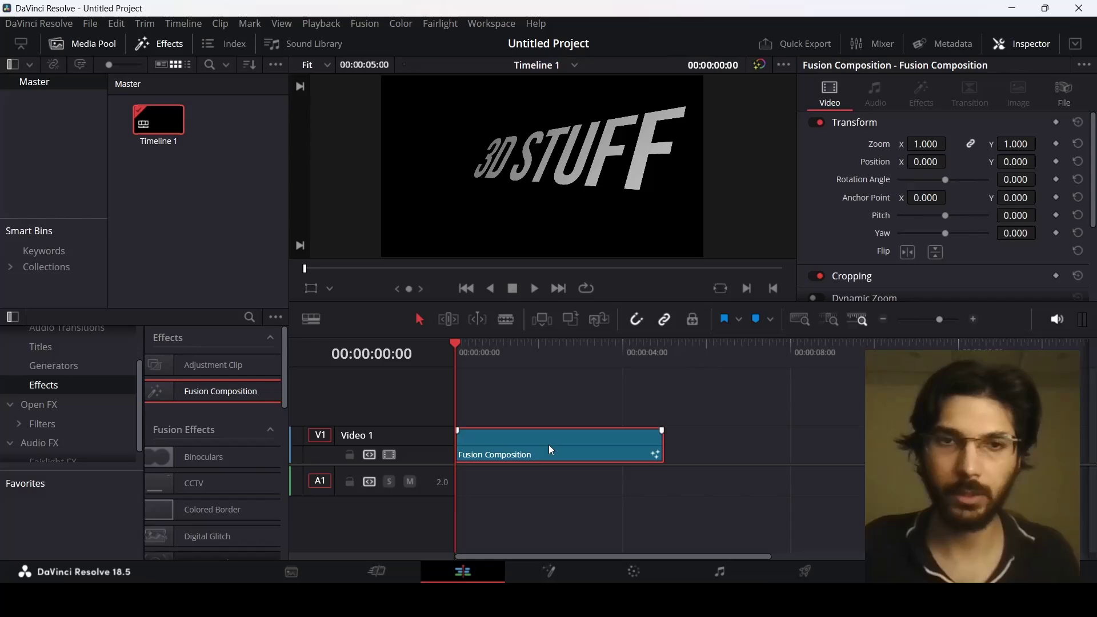
pyautogui.click(471, 347)
pyautogui.moveTo(469, 347); pyautogui.dragTo(461, 347)
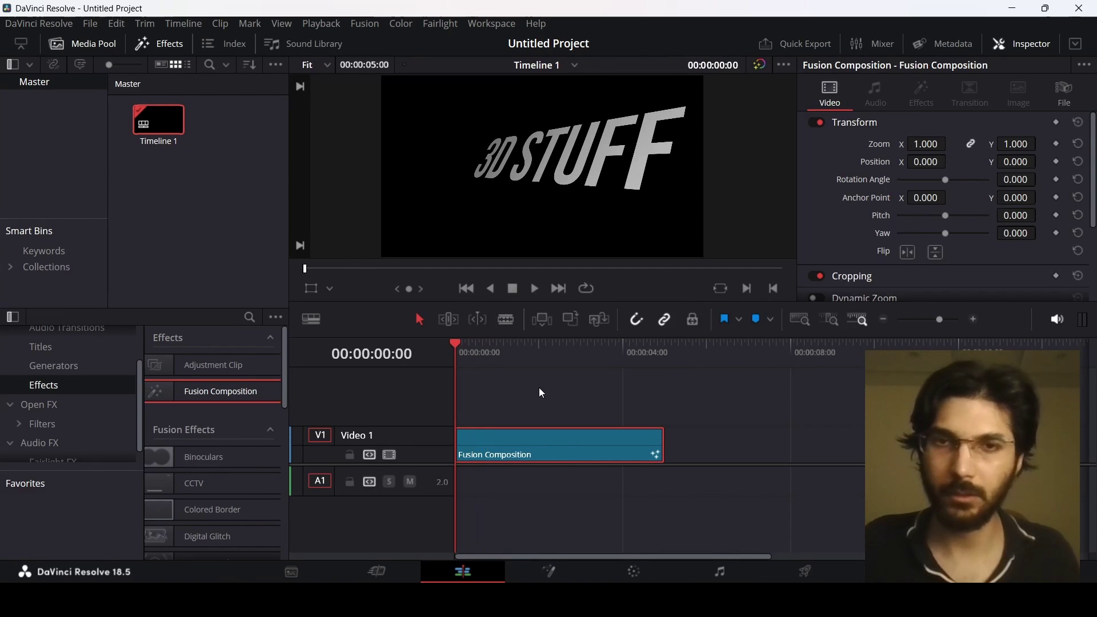
pyautogui.press('space')
pyautogui.press('space')
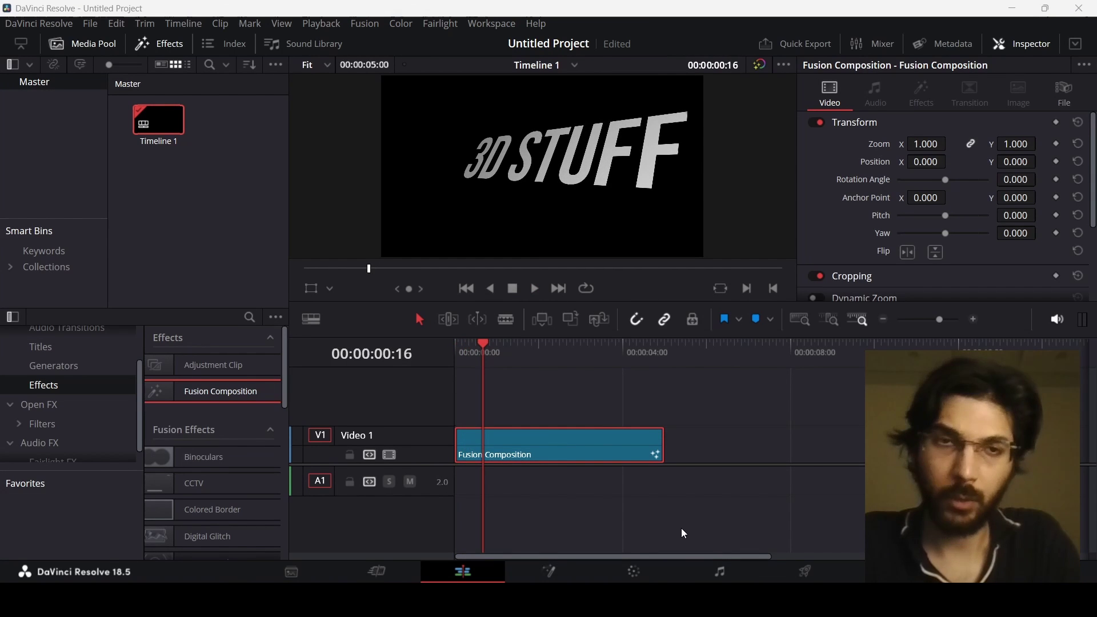